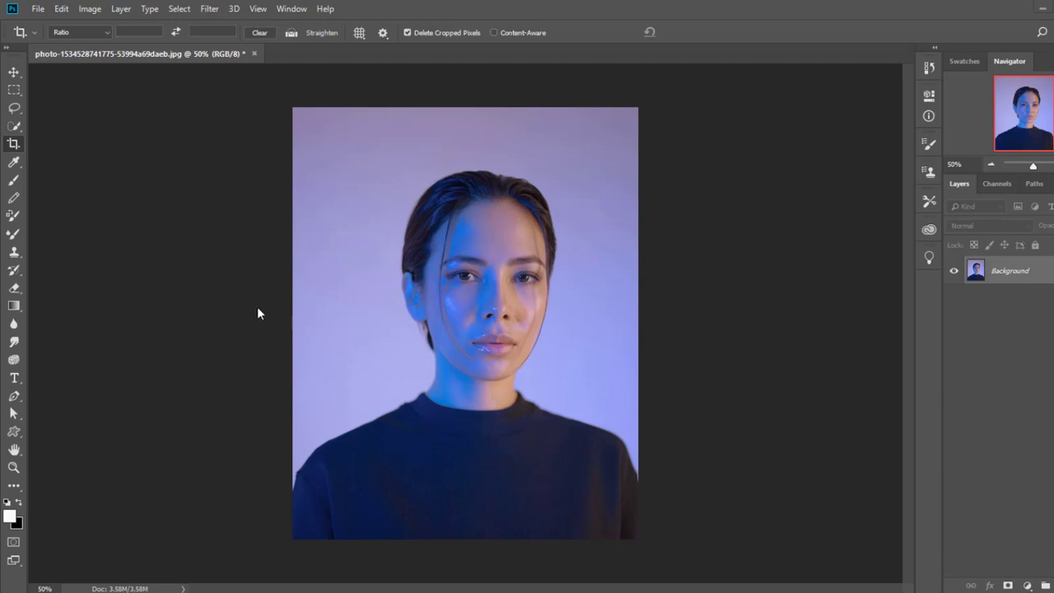
Select the woman with the Quick Selection tool and copy her onto a new layer
click(14, 126)
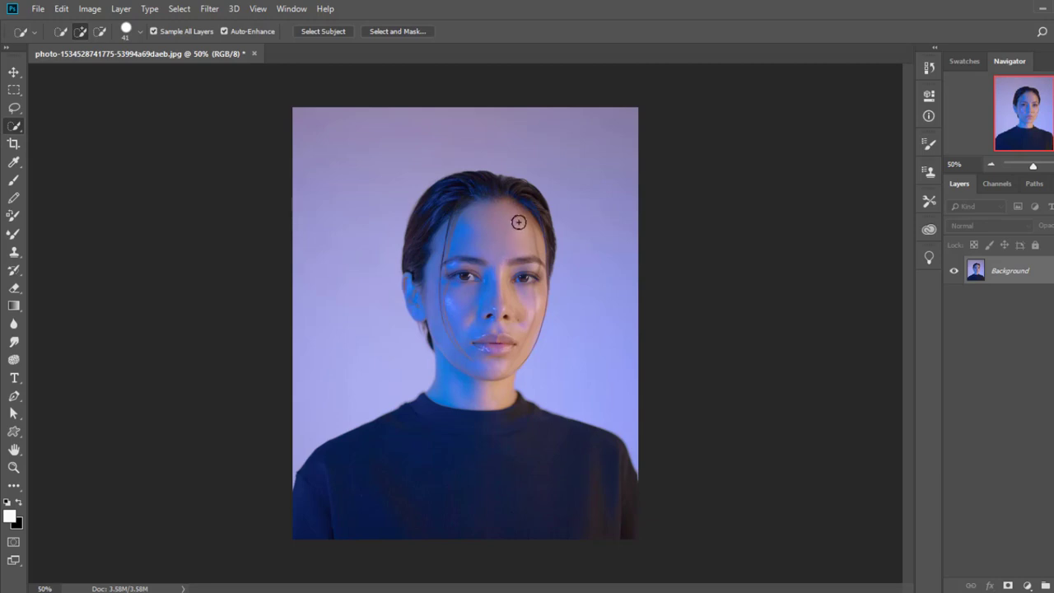
mouse_move(519, 223)
mouse_down()
mouse_move(494, 205)
mouse_move(432, 202)
mouse_up()
mouse_move(432, 289)
mouse_down()
mouse_move(425, 303)
mouse_move(498, 316)
mouse_move(497, 383)
mouse_move(445, 398)
mouse_up()
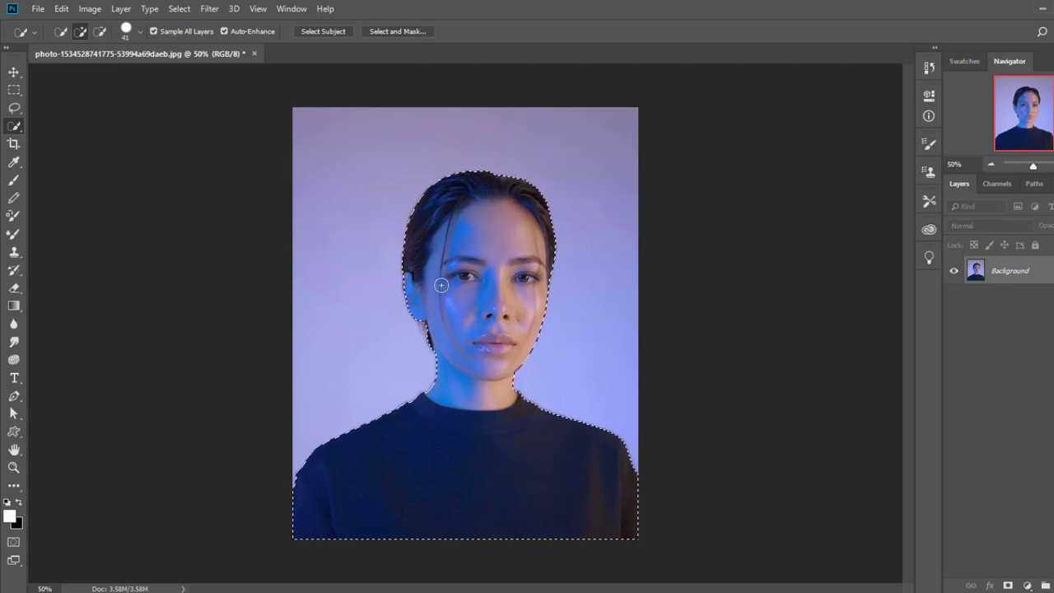
key(ctrl+j)
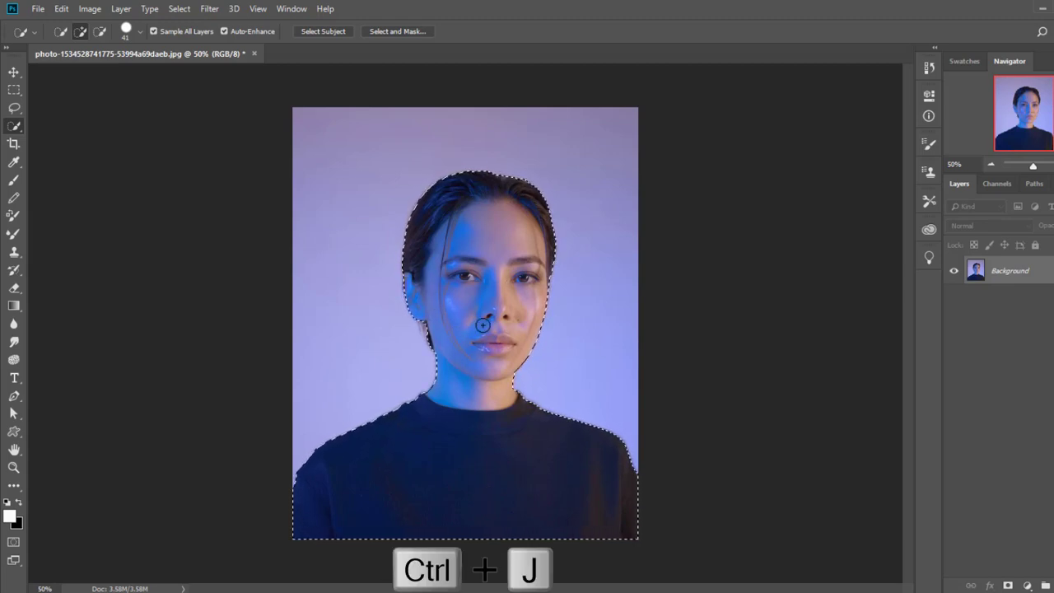
key(ctrl+j)
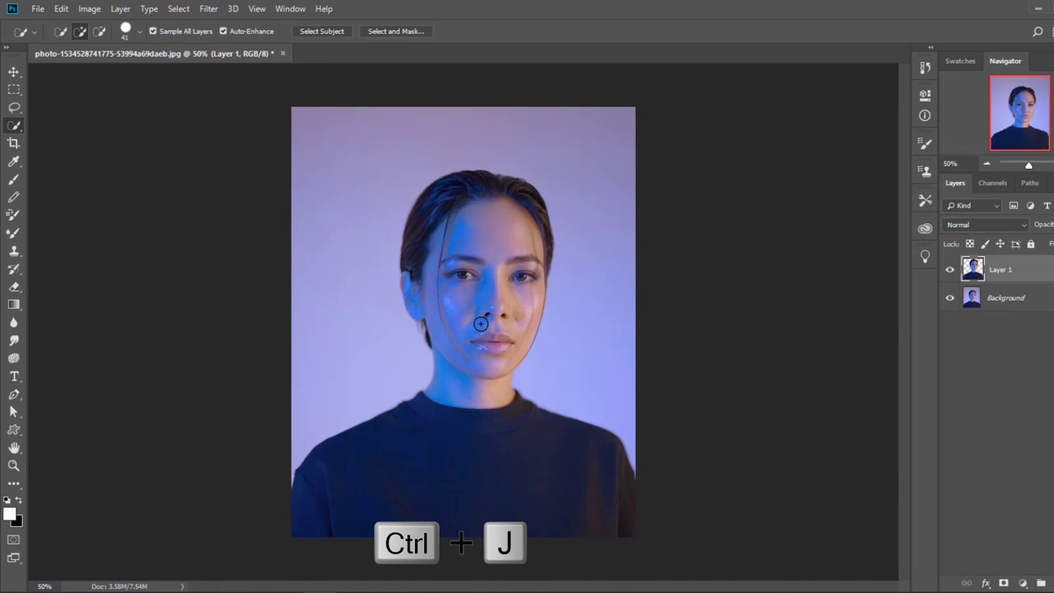
Hide the Background layer and delete it, keeping only the cut-out of the woman
click(13, 144)
click(950, 300)
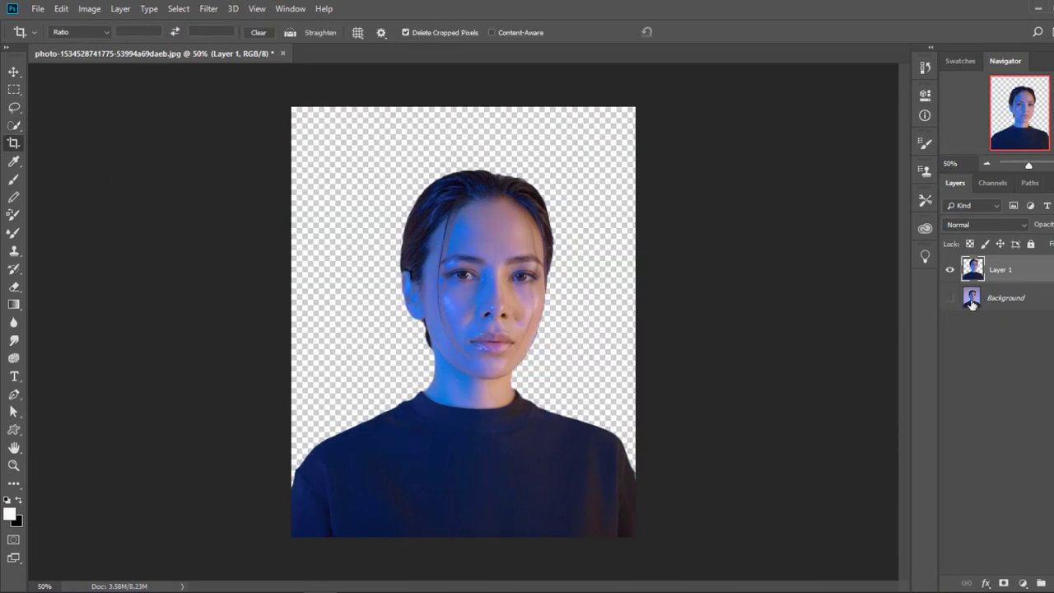
click(994, 302)
key(Delete)
Widen the canvas on both sides of the woman with the Crop tool, leaving transparent space around her
click(13, 145)
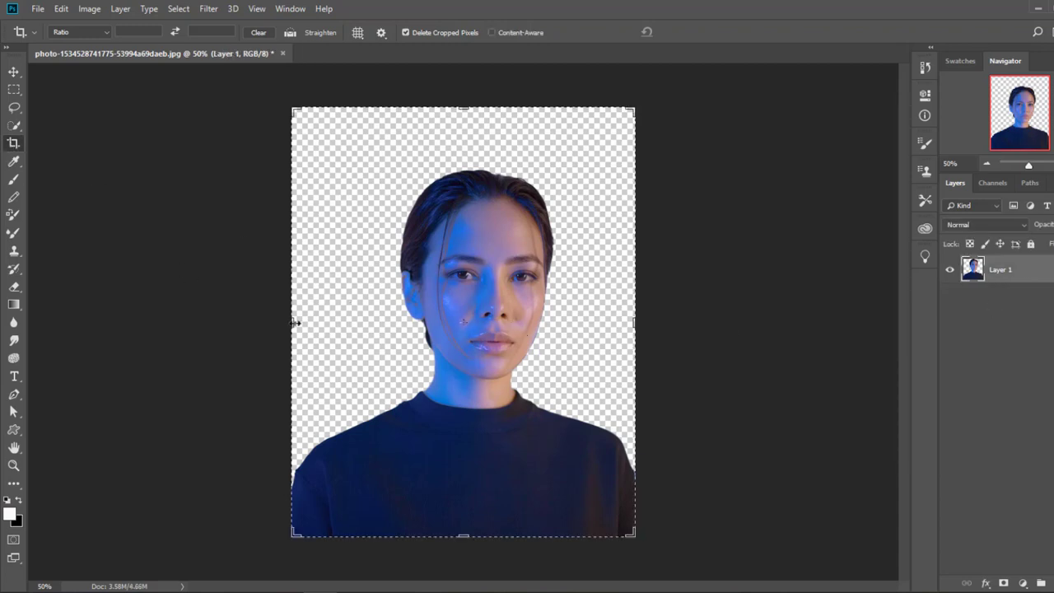
drag(295, 322, 260, 321)
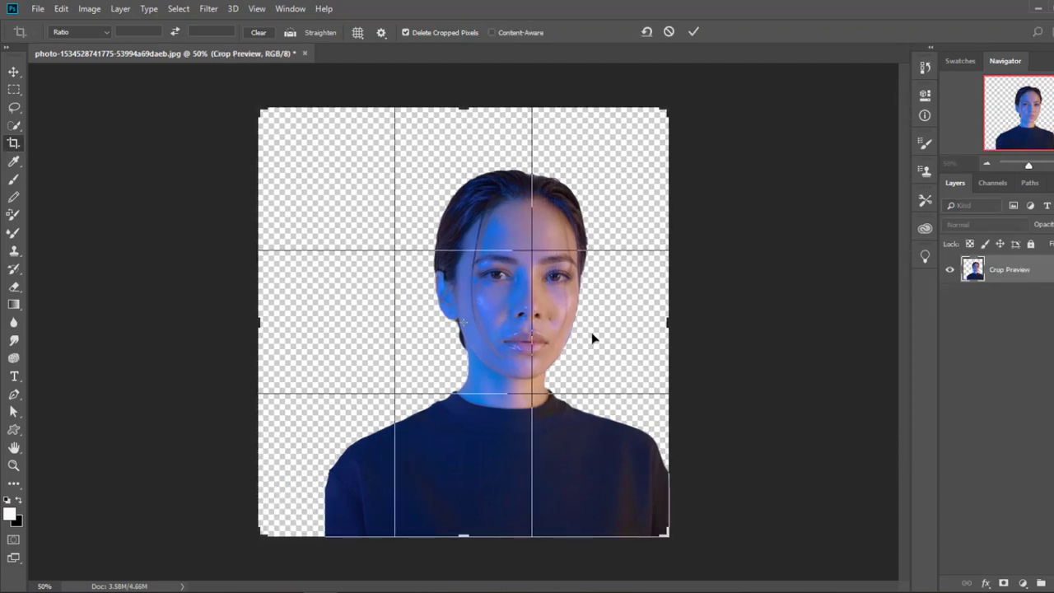
drag(668, 322, 724, 319)
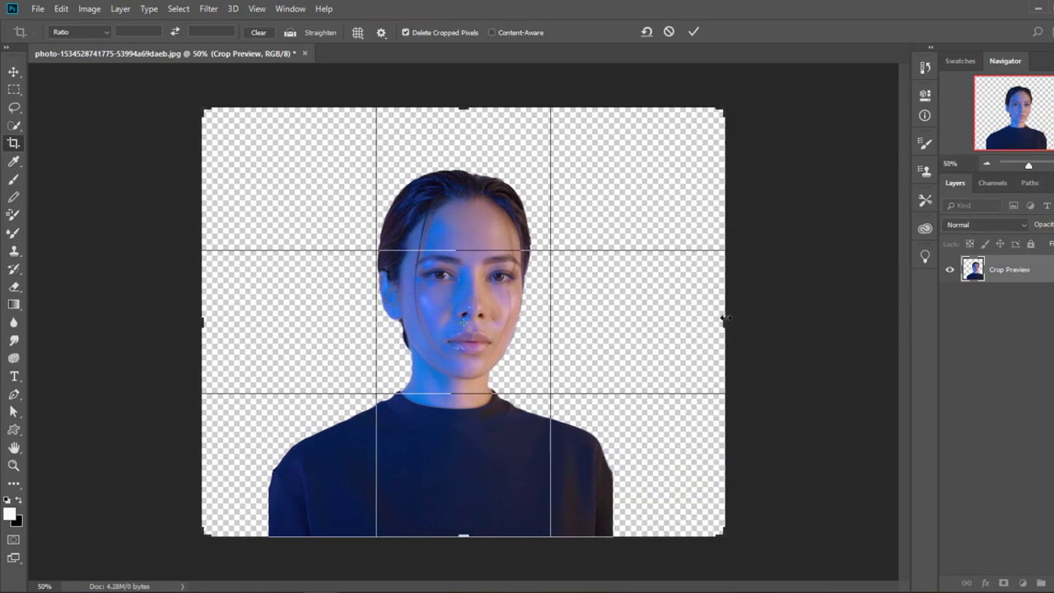
key(Return)
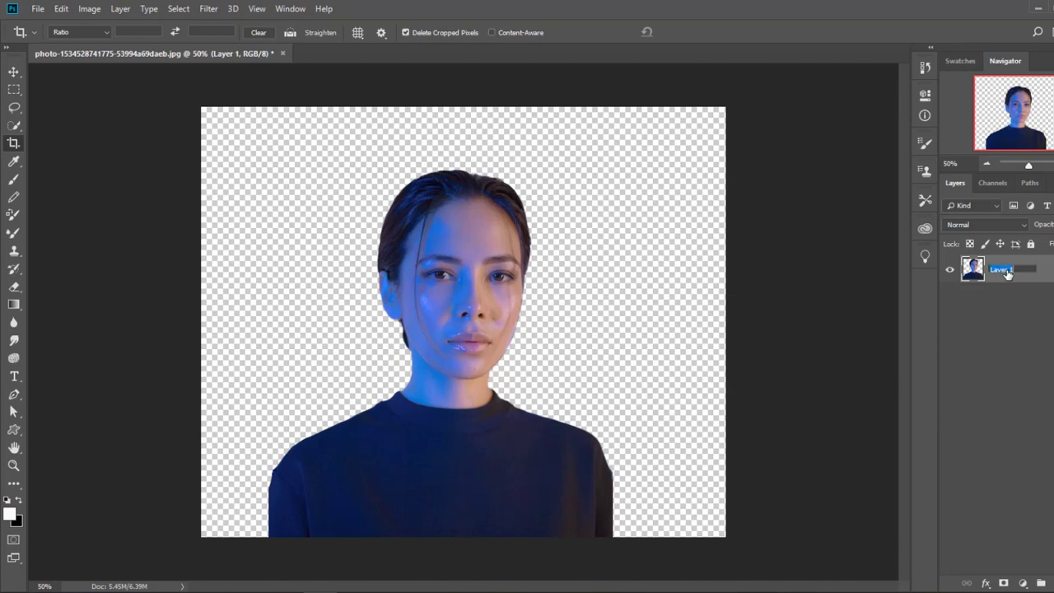
Rename the cut-out layer to Model, duplicate it, and name the duplicate Model1
text(Model)
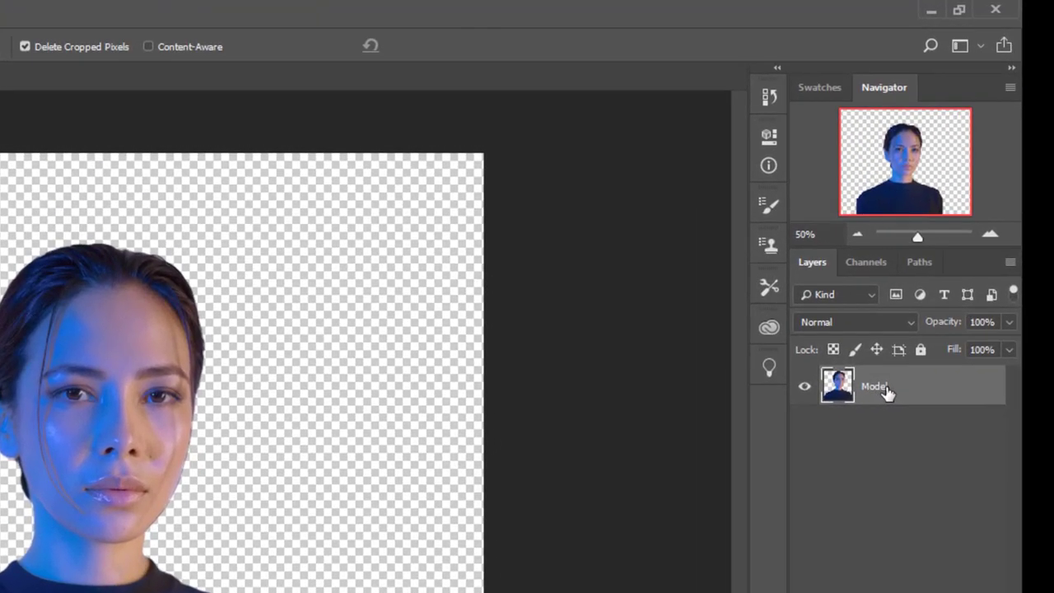
key(ctrl+j)
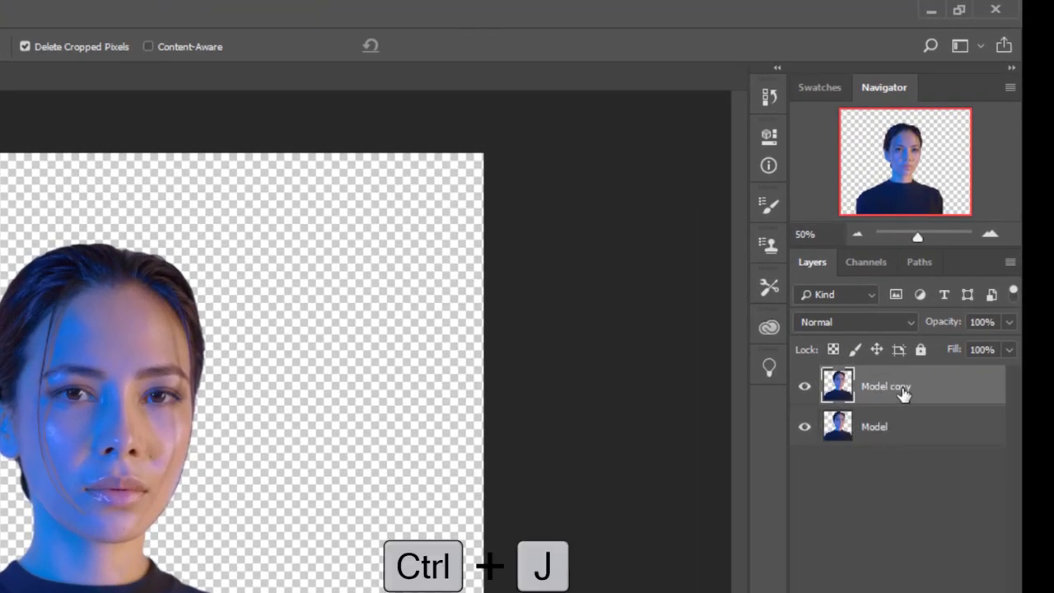
double_click(903, 388)
key(BackSpace)
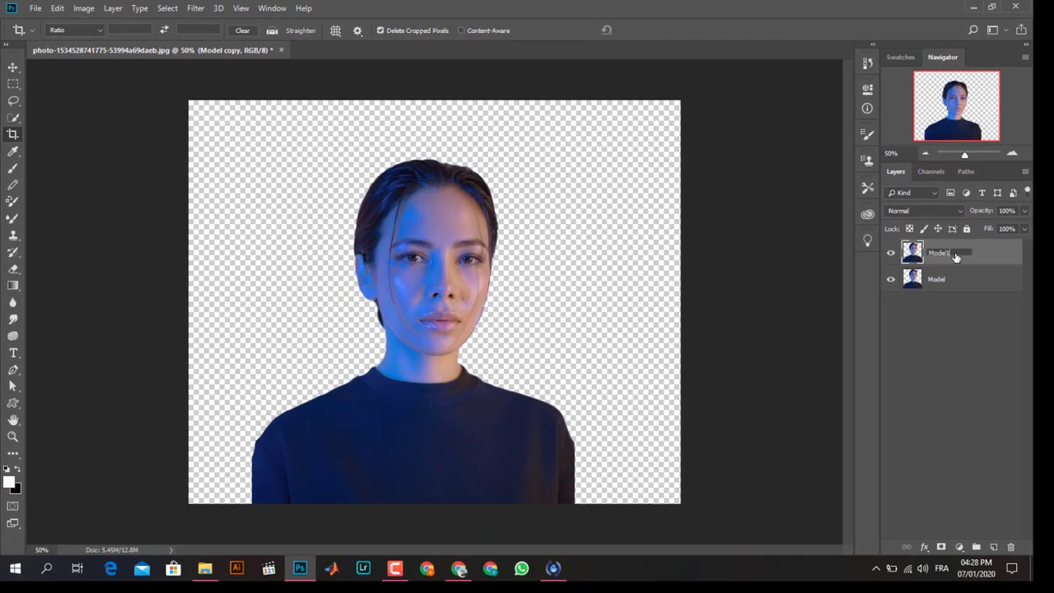
key(Return)
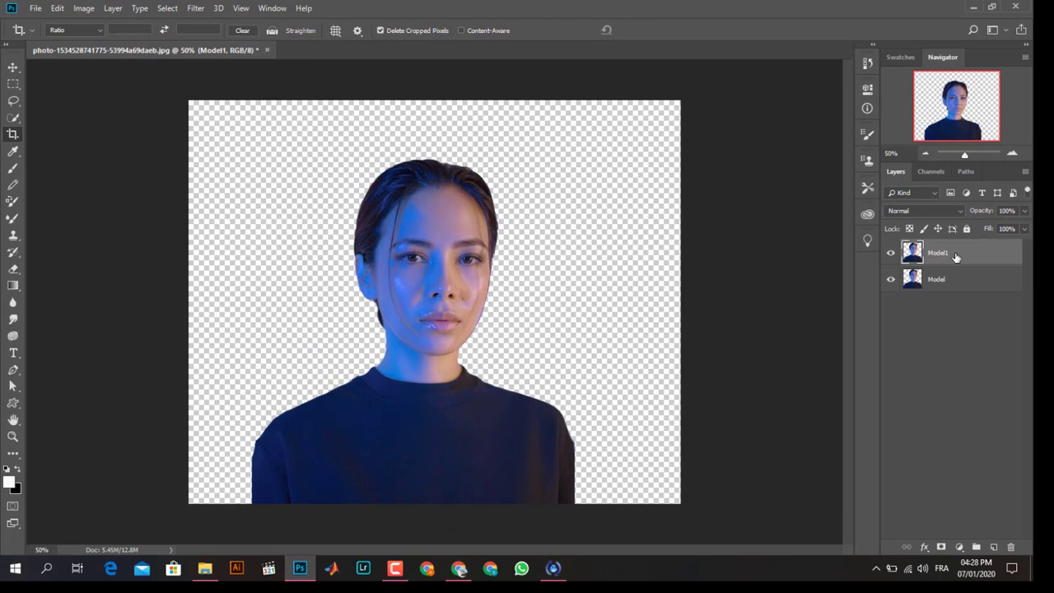
Open the Model layer in Liquify and push the hair, face and shoulder edge outward to the right with a size 64 brush
click(930, 279)
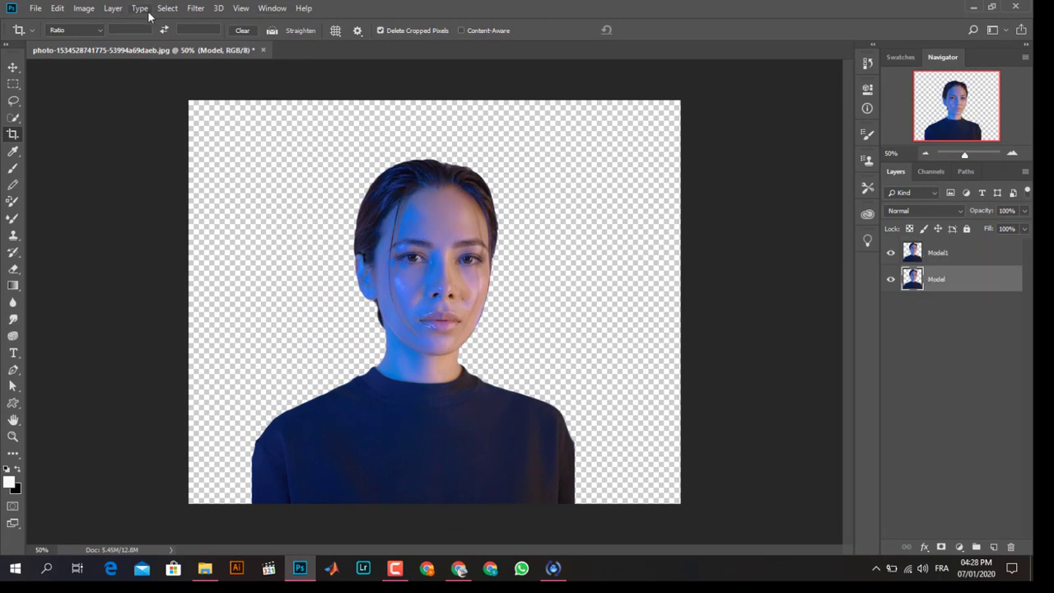
click(192, 10)
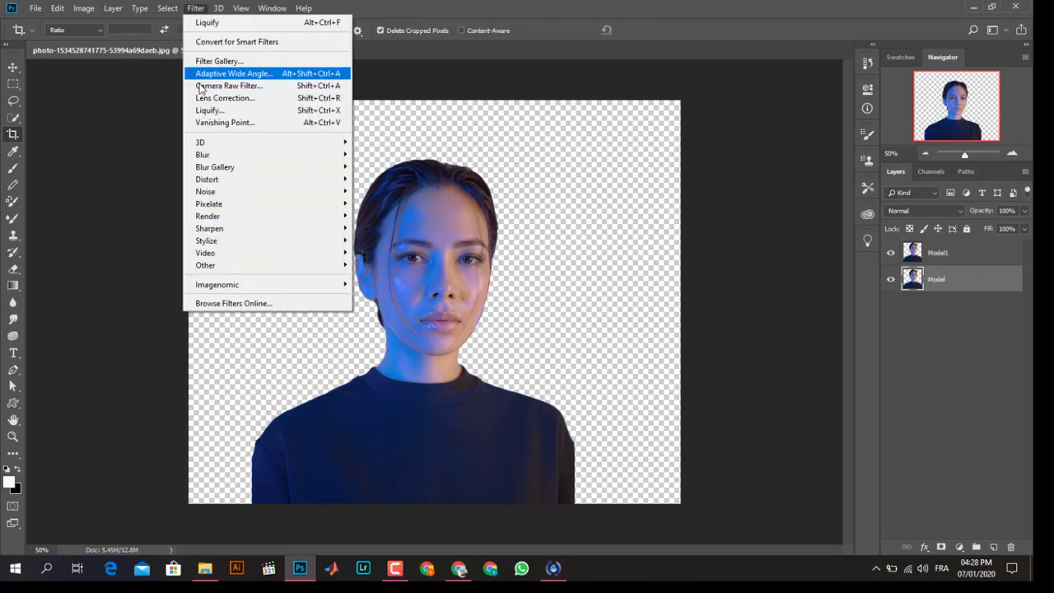
click(206, 110)
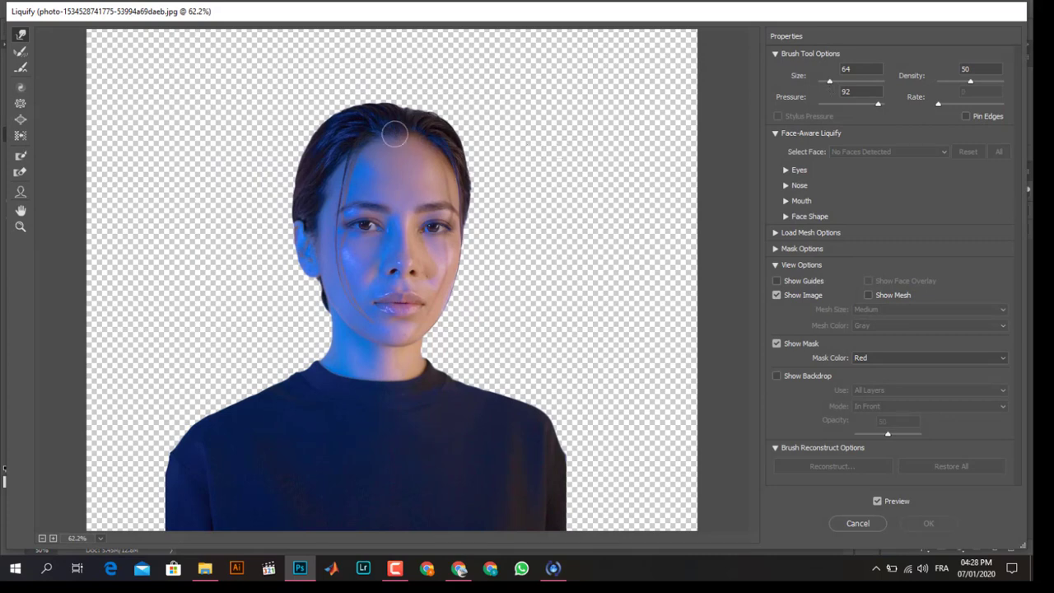
mouse_move(394, 133)
mouse_down()
mouse_move(434, 36)
mouse_move(438, 83)
mouse_up()
mouse_move(425, 127)
mouse_down()
mouse_move(453, 107)
mouse_move(447, 98)
mouse_up()
mouse_move(446, 137)
mouse_down()
mouse_move(473, 128)
mouse_move(527, 174)
mouse_move(486, 205)
mouse_move(510, 219)
mouse_move(471, 260)
mouse_move(439, 354)
mouse_move(502, 394)
mouse_move(560, 404)
mouse_move(555, 458)
mouse_move(593, 517)
mouse_move(626, 536)
mouse_up()
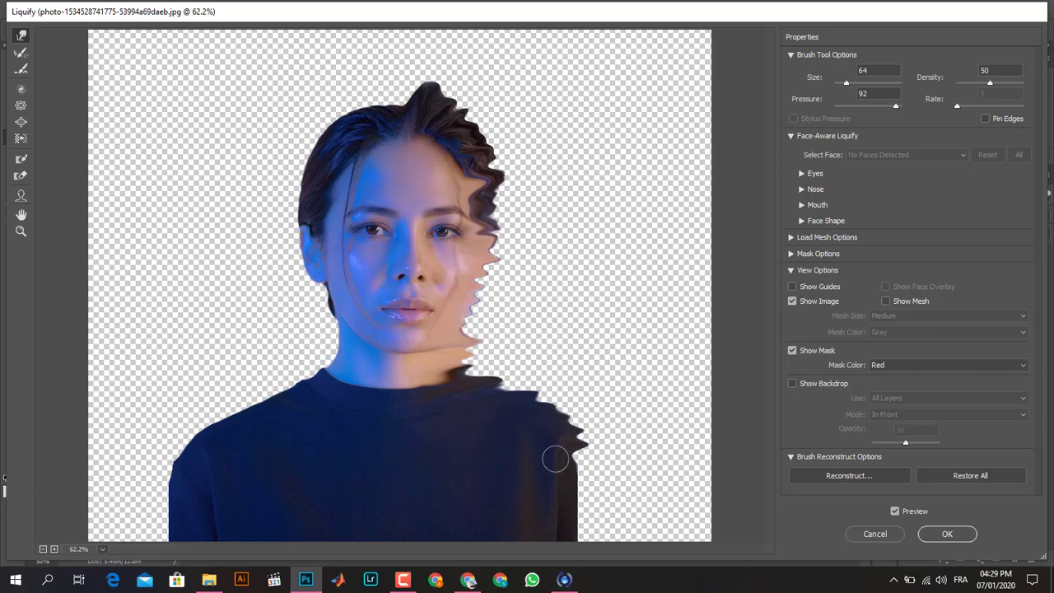
Enlarge the Liquify brush to 166, stretch the hair, face and shirt far to the right, and apply the distortion
drag(846, 82, 861, 83)
drag(568, 165, 742, 161)
drag(861, 83, 850, 83)
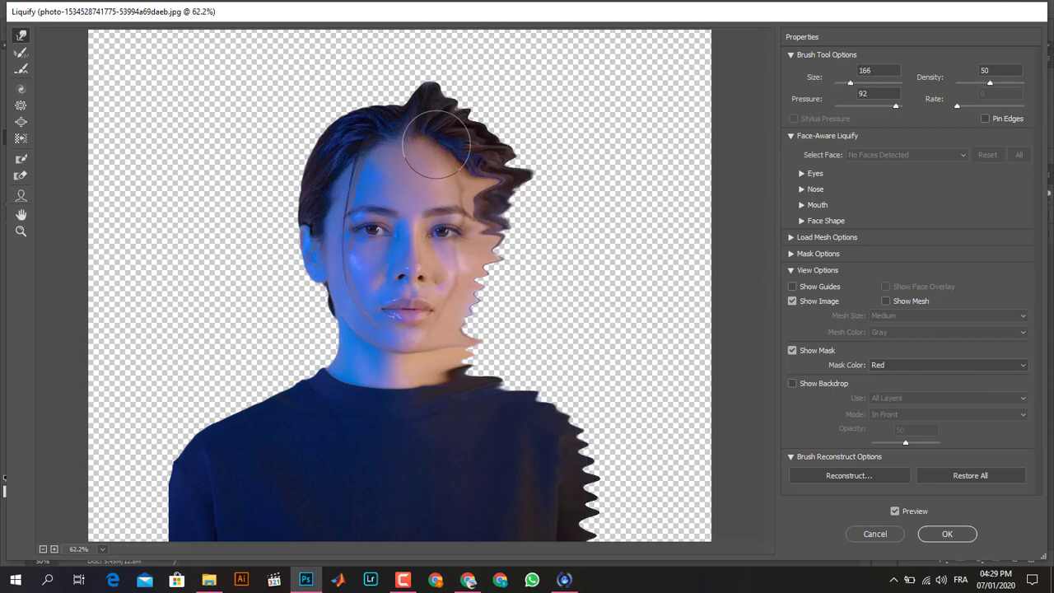
mouse_move(436, 144)
mouse_down()
mouse_move(594, 119)
mouse_move(641, 167)
mouse_move(625, 136)
mouse_move(480, 211)
mouse_move(535, 185)
mouse_move(493, 226)
mouse_move(483, 278)
mouse_move(657, 278)
mouse_move(624, 262)
mouse_move(471, 293)
mouse_move(455, 336)
mouse_move(637, 363)
mouse_move(494, 371)
mouse_move(652, 406)
mouse_move(553, 338)
mouse_move(539, 280)
mouse_move(674, 233)
mouse_move(524, 442)
mouse_move(690, 486)
mouse_move(516, 338)
mouse_move(531, 159)
mouse_move(475, 116)
mouse_move(514, 123)
mouse_move(641, 80)
mouse_move(534, 103)
mouse_move(420, 110)
mouse_move(449, 59)
mouse_up()
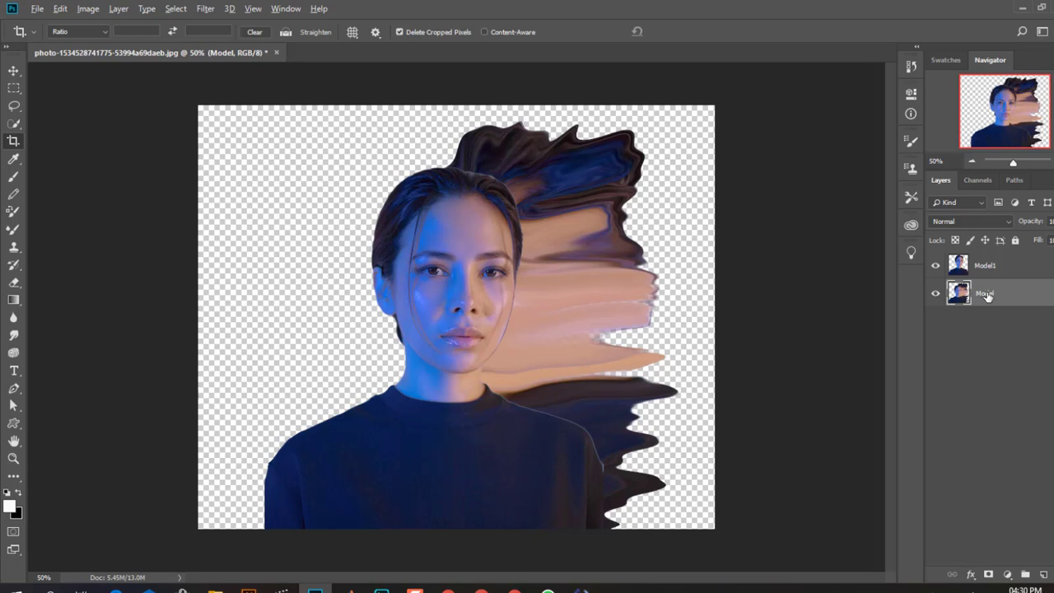
Add a black layer mask to the Model layer and a white layer mask to Model1
alt+click(988, 574)
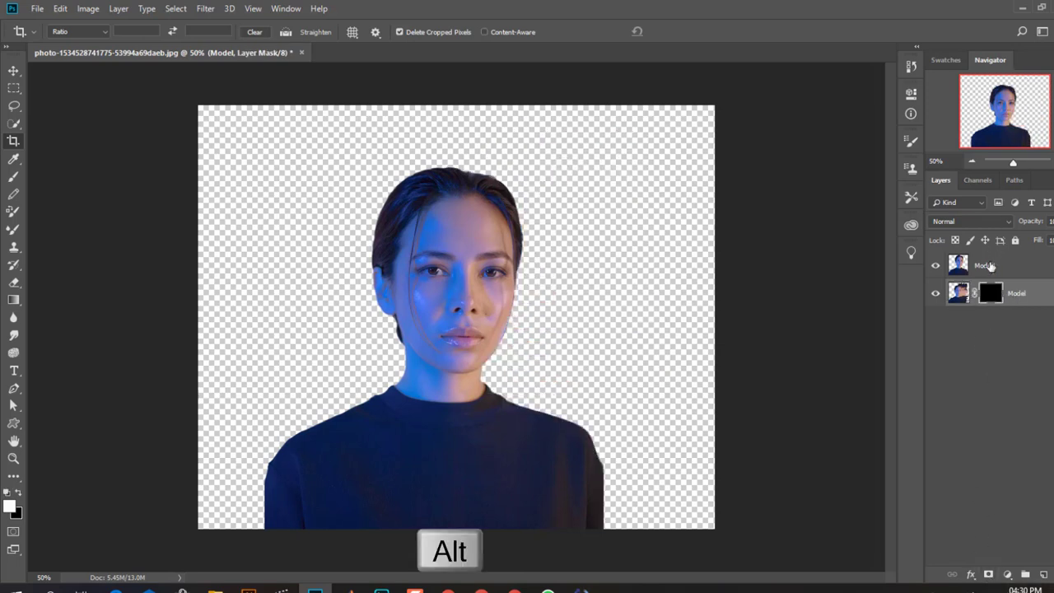
click(992, 265)
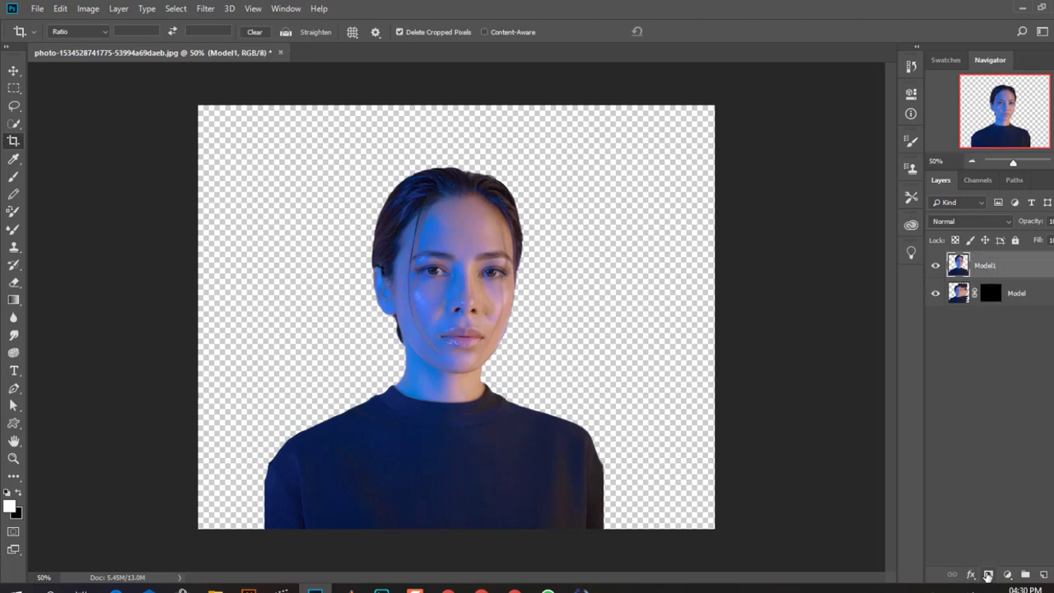
click(989, 574)
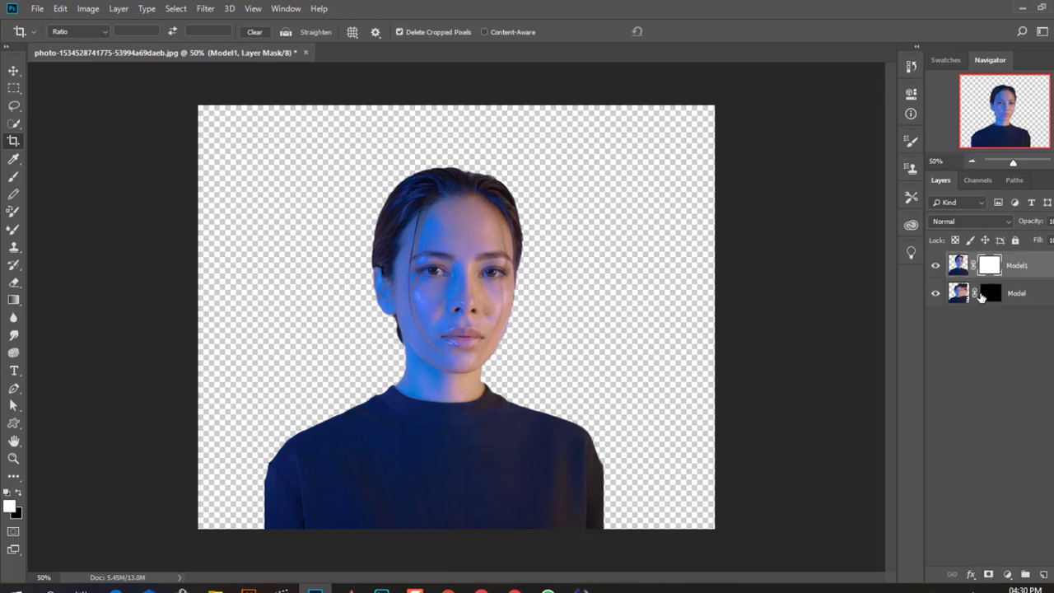
click(980, 369)
click(960, 268)
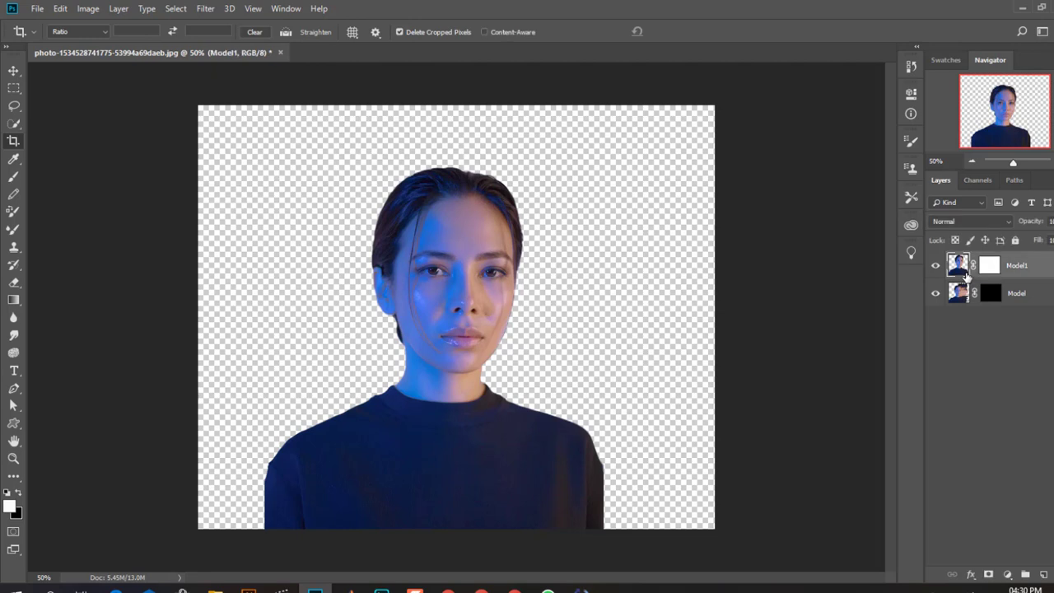
click(966, 295)
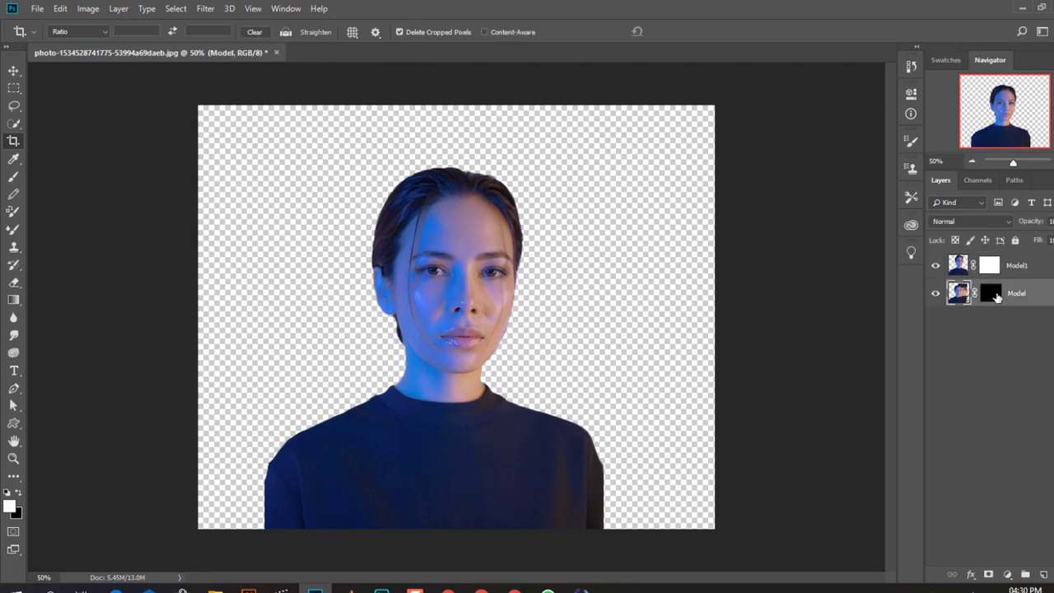
Set up the Brush tool with the 284 splatter tip for painting on the layer masks
click(993, 294)
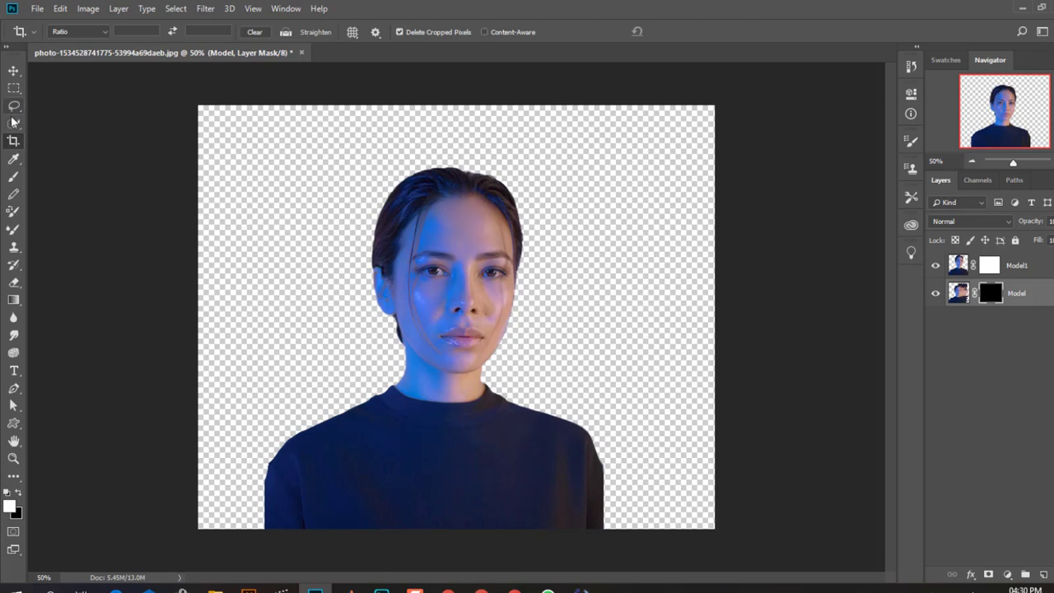
click(13, 178)
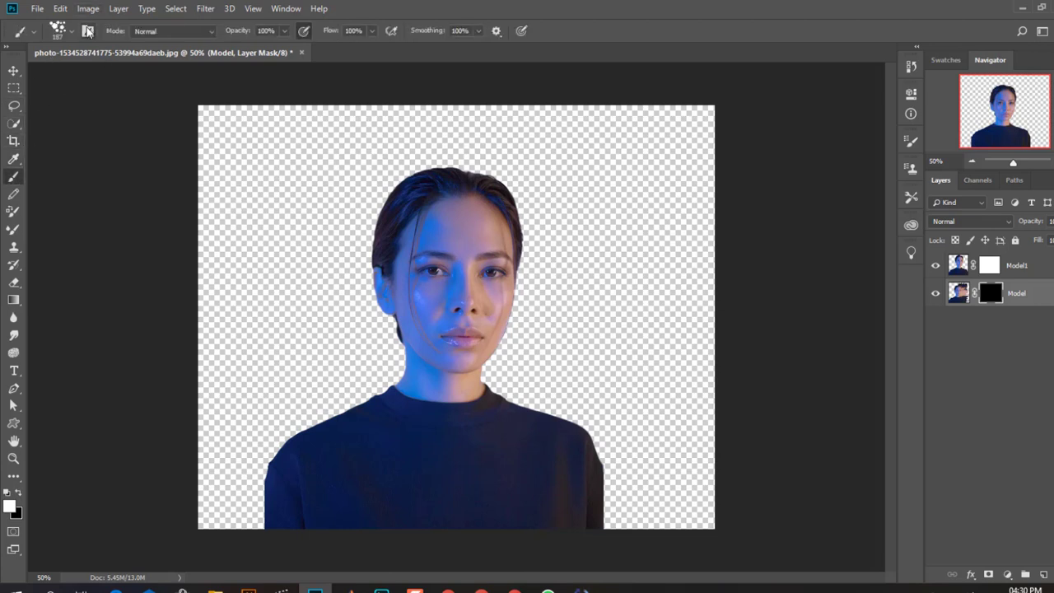
click(87, 32)
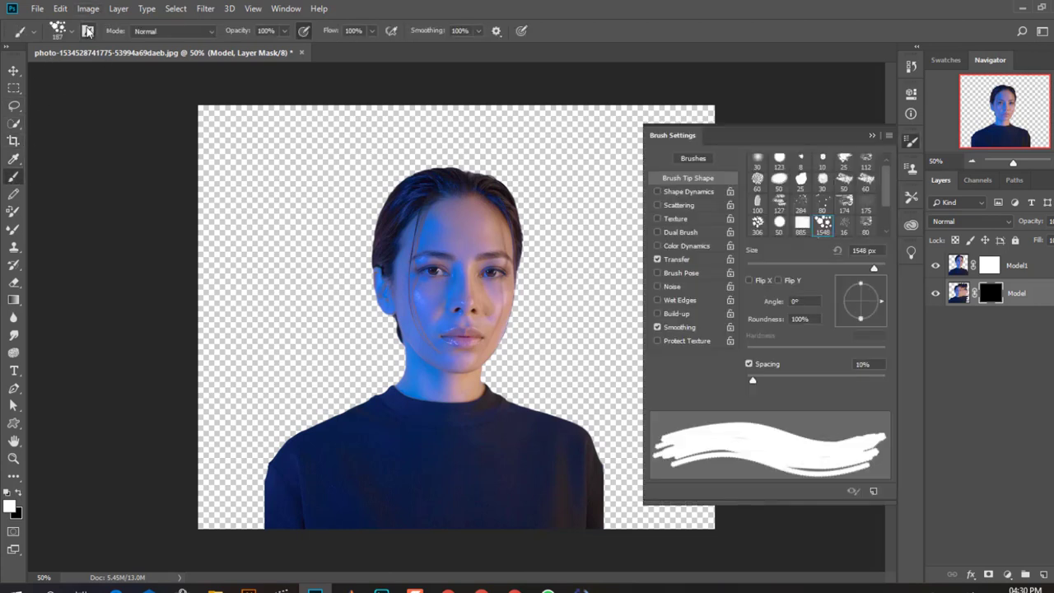
scroll(843, 229, down, 1)
click(843, 213)
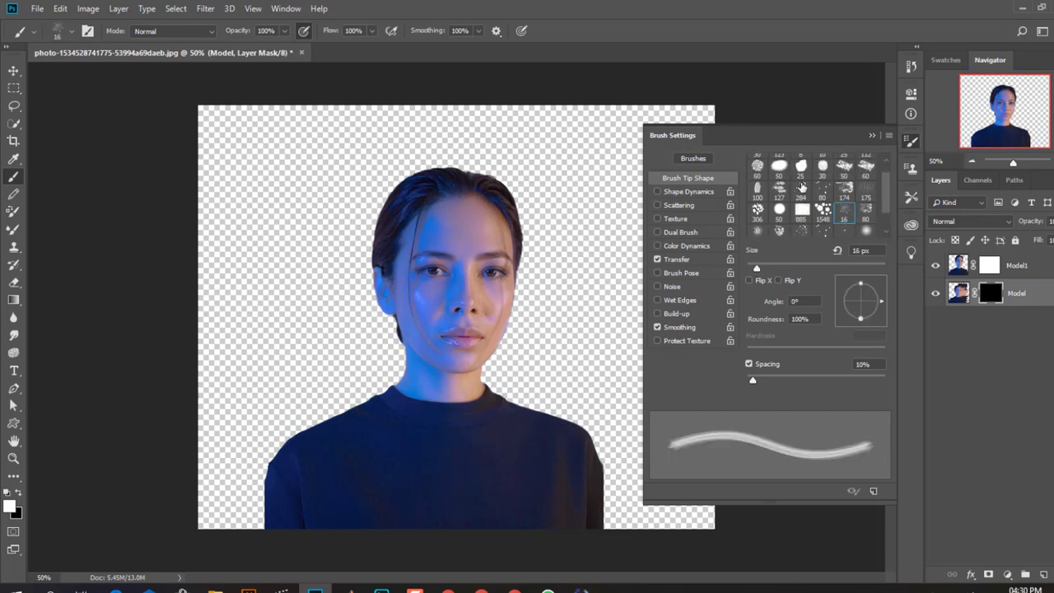
click(801, 189)
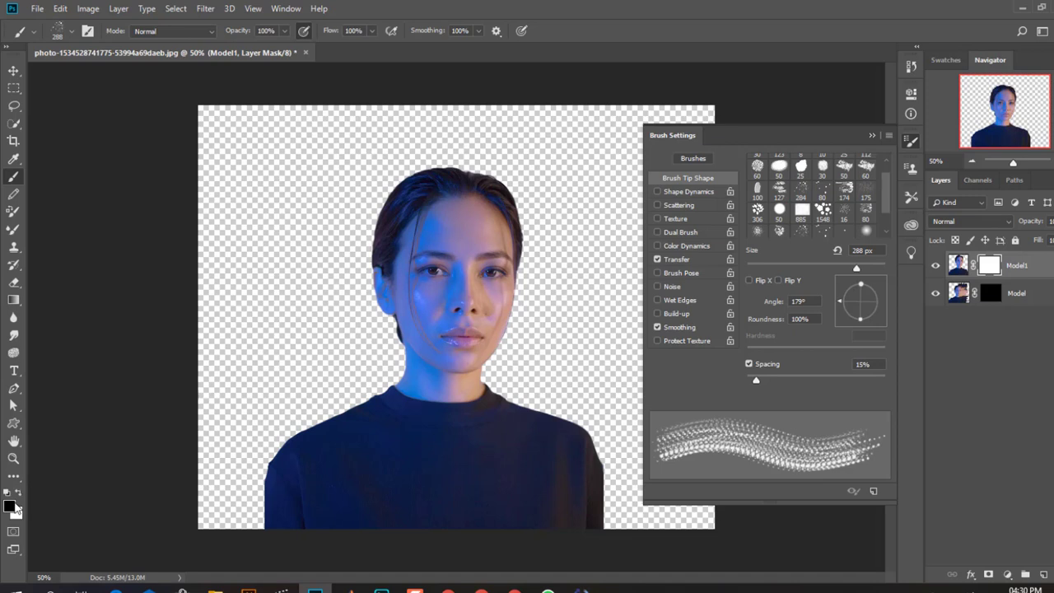
Paint black splatters on the Model1 mask along the right side of the hair, face, neck and shoulder
mouse_move(466, 237)
mouse_down()
mouse_move(523, 210)
mouse_move(523, 194)
mouse_move(540, 190)
mouse_move(485, 191)
mouse_move(543, 230)
mouse_move(510, 334)
mouse_move(498, 317)
mouse_move(535, 313)
mouse_move(507, 387)
mouse_move(515, 420)
mouse_move(589, 429)
mouse_move(577, 527)
mouse_move(618, 453)
mouse_move(556, 470)
mouse_move(622, 412)
mouse_move(622, 535)
mouse_move(626, 511)
mouse_move(589, 420)
mouse_move(502, 222)
mouse_up()
click(530, 208)
click(521, 190)
click(539, 183)
click(518, 186)
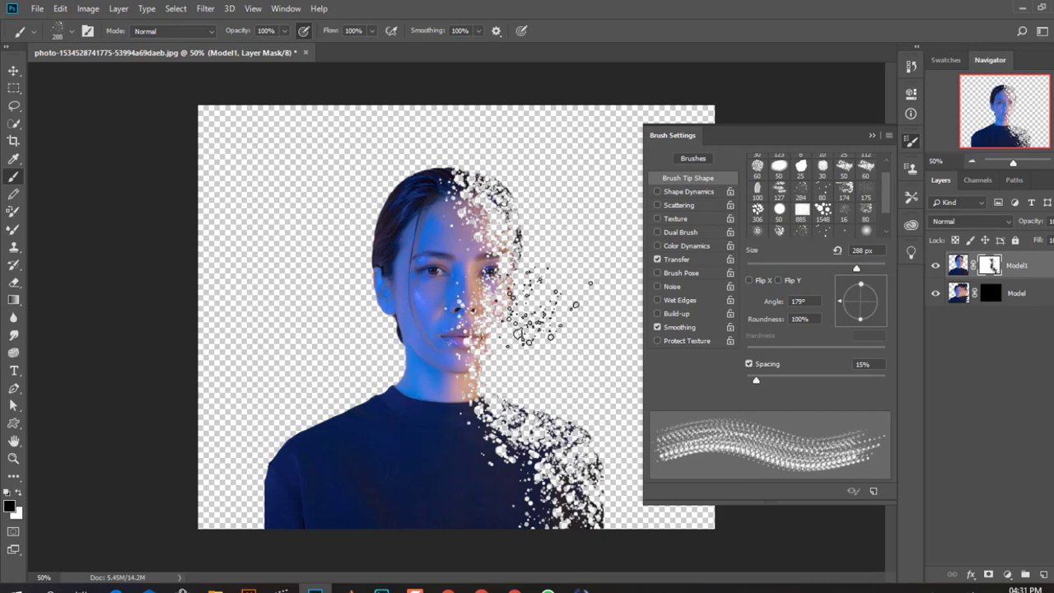
click(535, 303)
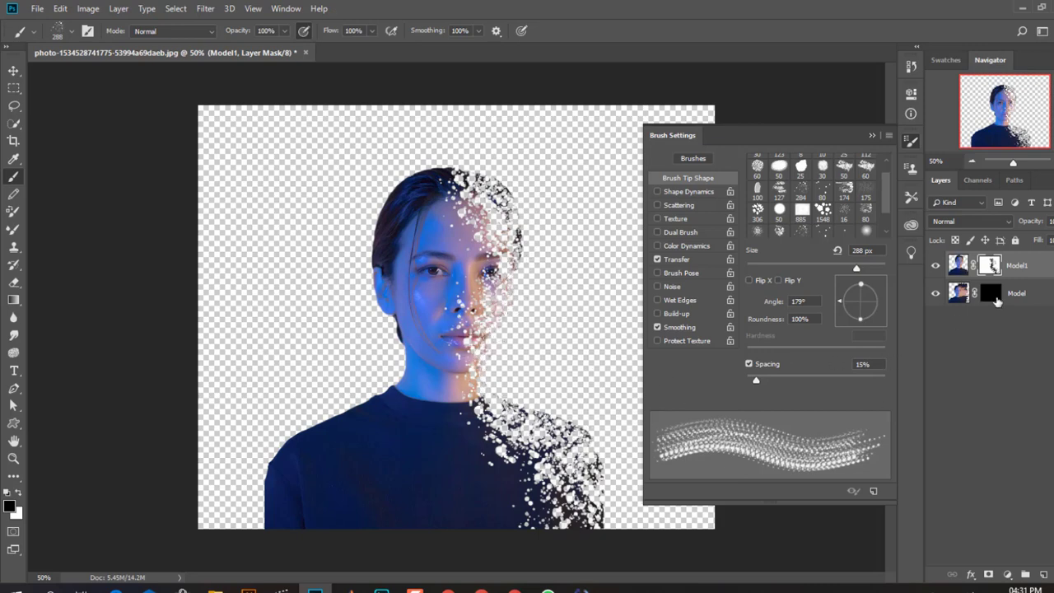
Paint white splatters on the Model mask to reveal scattered particles to the right of the head, face and shoulder
click(992, 293)
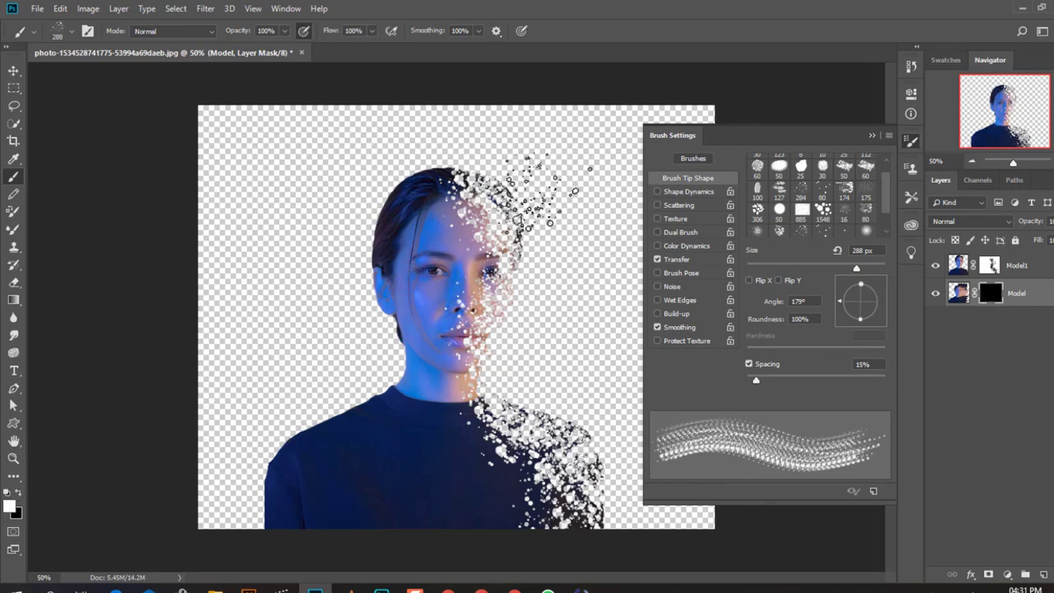
mouse_move(544, 191)
mouse_down()
mouse_move(540, 219)
mouse_move(499, 181)
mouse_move(494, 143)
mouse_move(546, 180)
mouse_move(535, 304)
mouse_move(543, 370)
mouse_move(527, 387)
mouse_move(606, 432)
mouse_move(576, 436)
mouse_move(589, 387)
mouse_move(630, 524)
mouse_up()
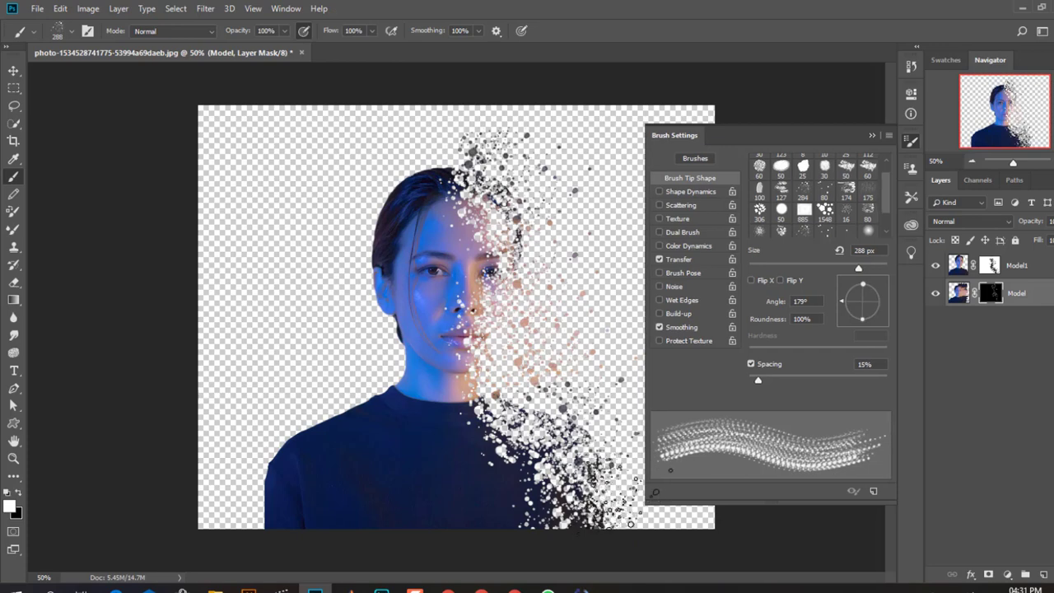
click(872, 135)
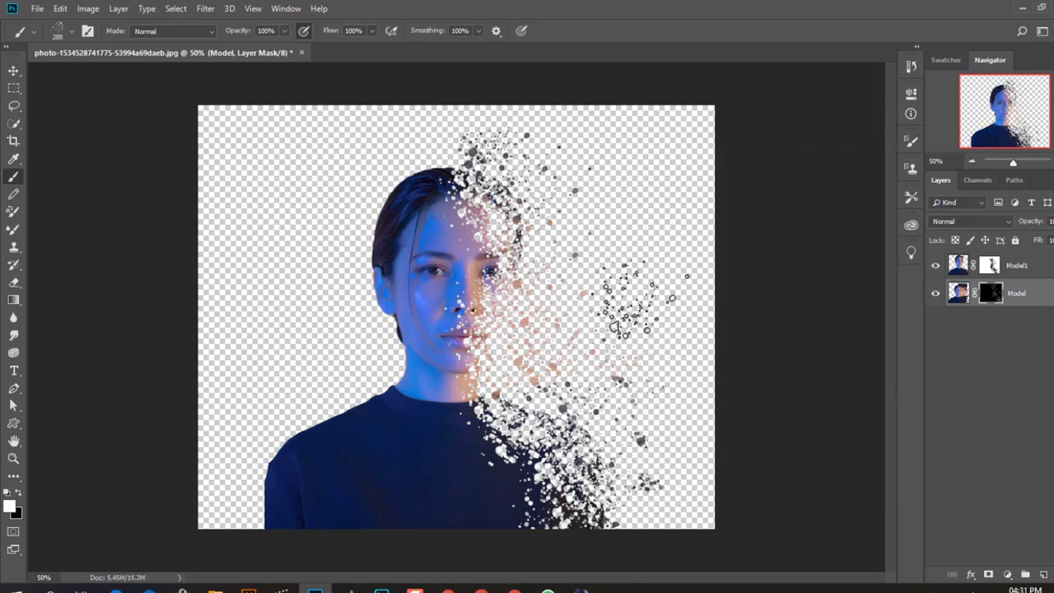
mouse_move(630, 321)
mouse_down()
mouse_move(648, 243)
mouse_move(640, 247)
mouse_move(598, 145)
mouse_move(611, 124)
mouse_move(511, 136)
mouse_up()
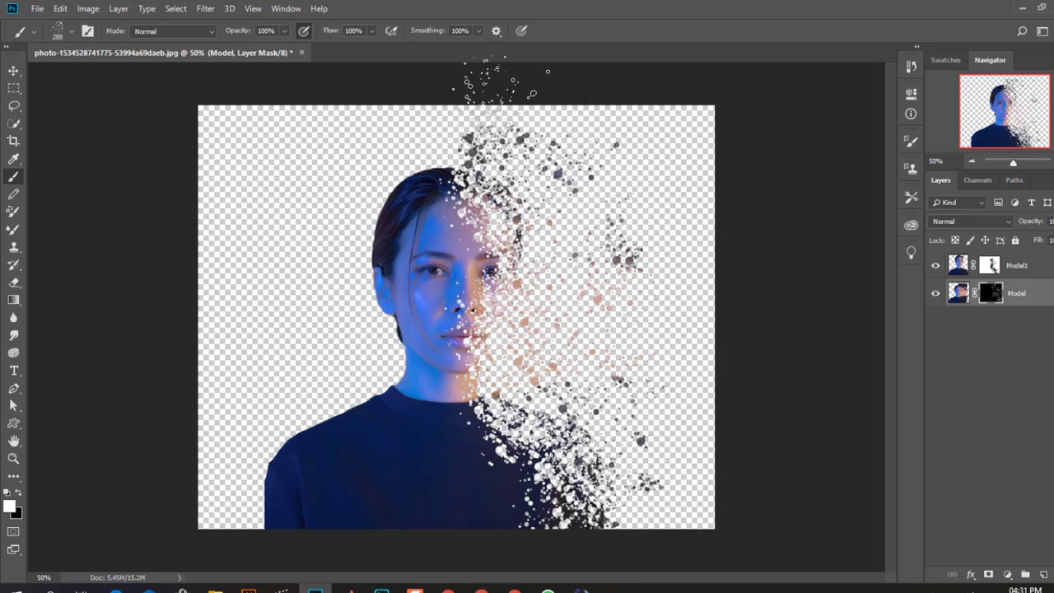
Choose the 1548 pentagon splatter brush tip, with a size of 406 px and an angle of -159°
click(89, 33)
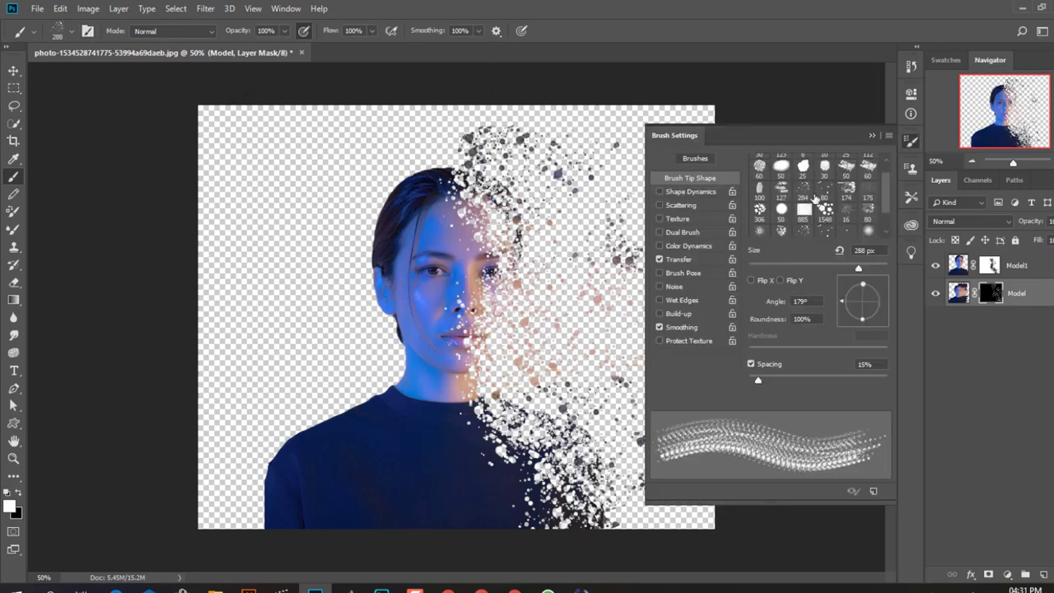
scroll(814, 199, up, 1)
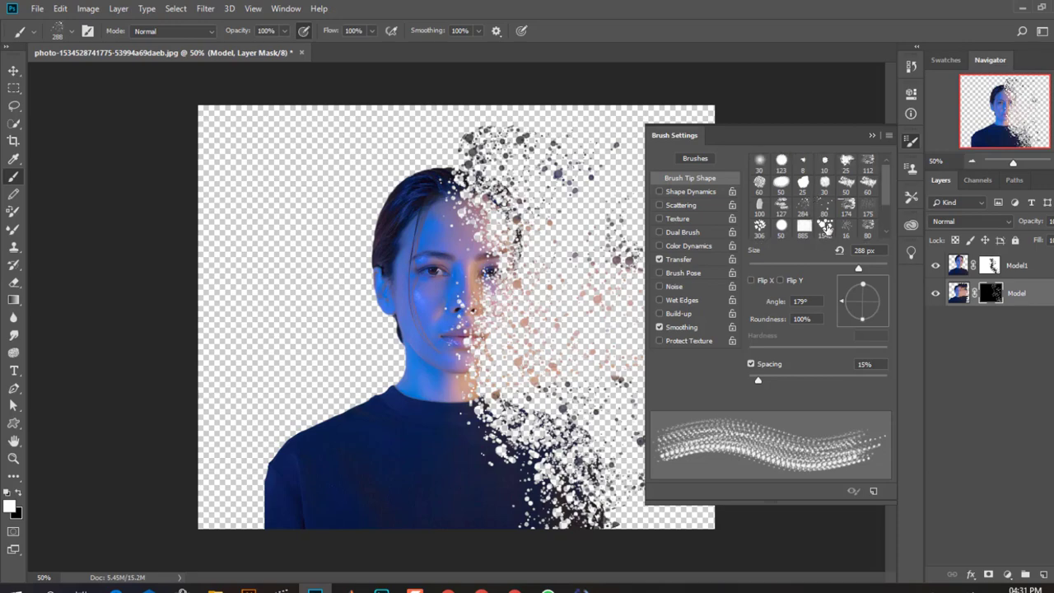
click(825, 226)
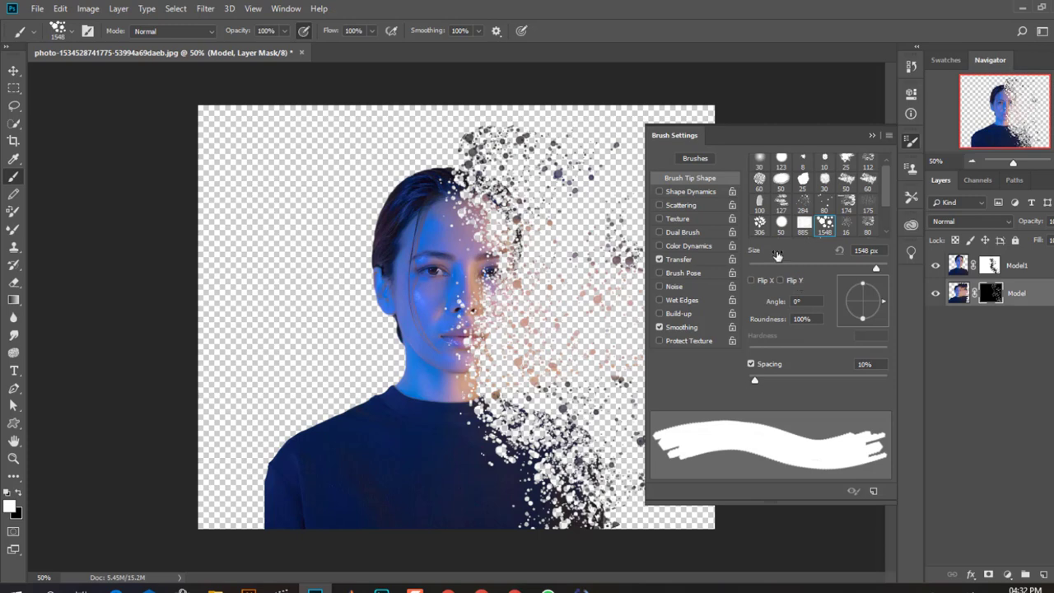
click(789, 265)
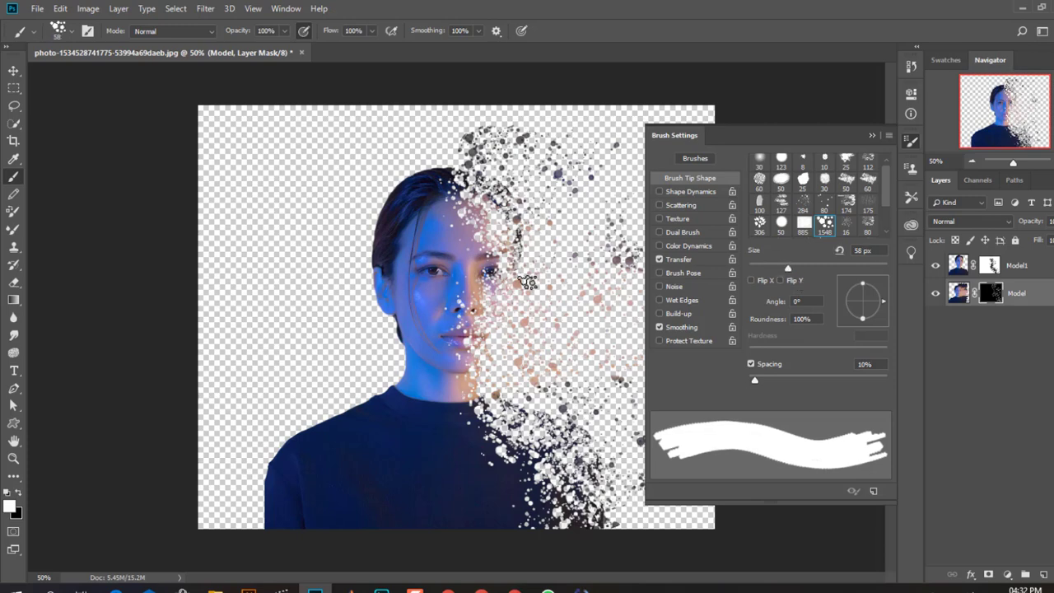
click(817, 267)
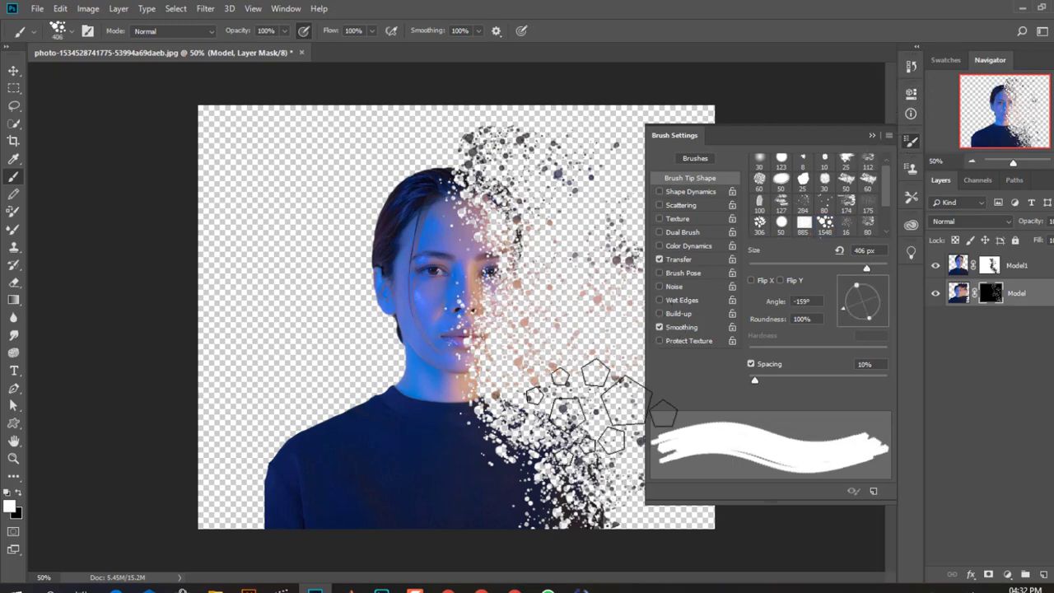
click(875, 136)
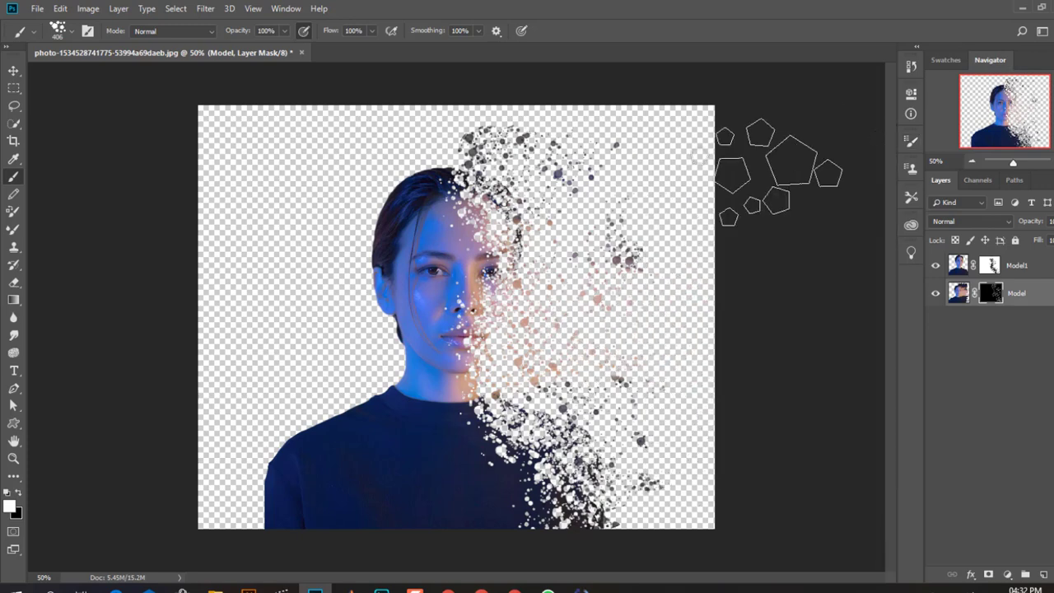
Paint large white pentagon fragments on the Model mask, scattered to the right of the hair, face and shoulder
mouse_move(700, 181)
mouse_down()
mouse_move(642, 173)
mouse_move(670, 306)
mouse_move(659, 423)
mouse_move(691, 296)
mouse_up()
key(F5)
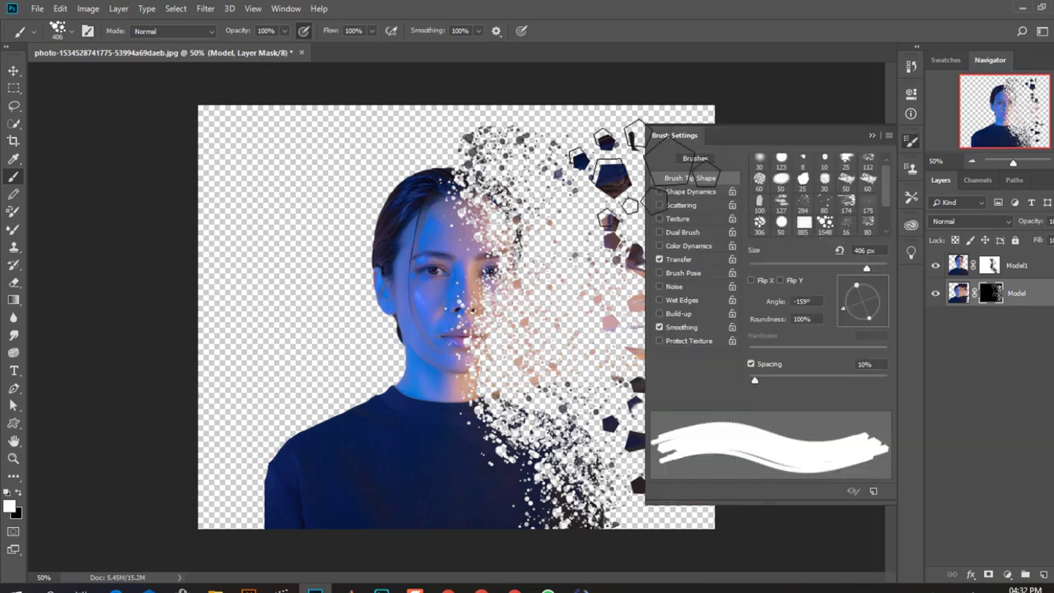
click(596, 529)
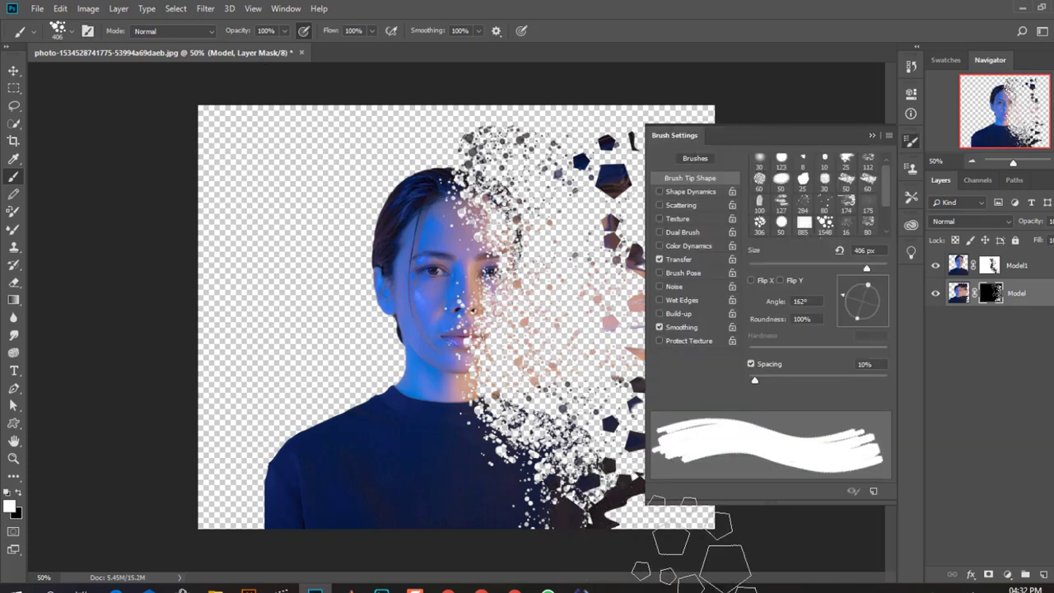
click(846, 306)
click(620, 359)
Try a cluster of large fragments above the head, using different tip angles such as -74° and -110°
click(854, 297)
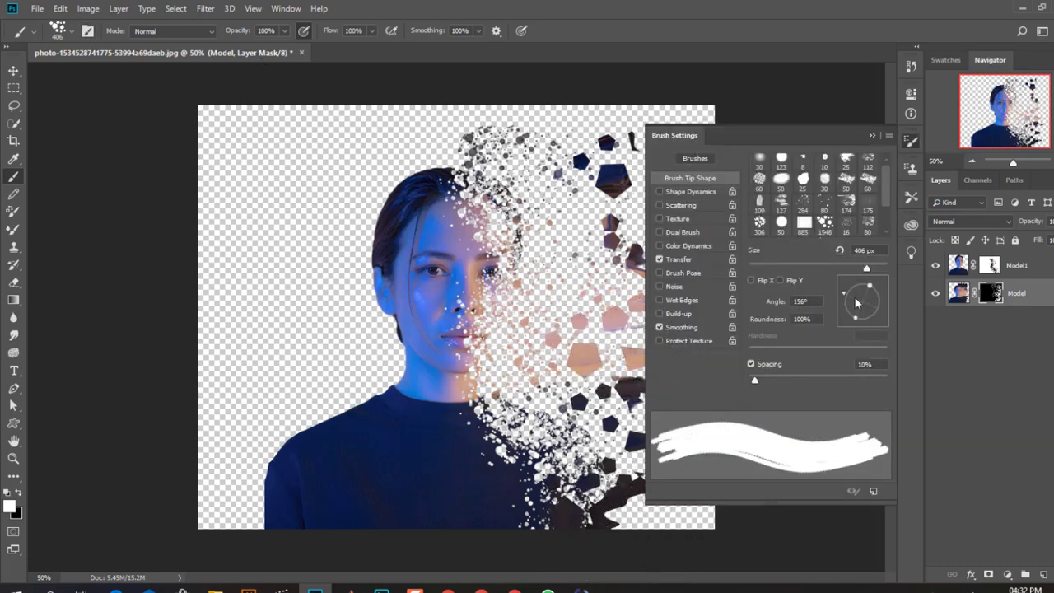
click(866, 311)
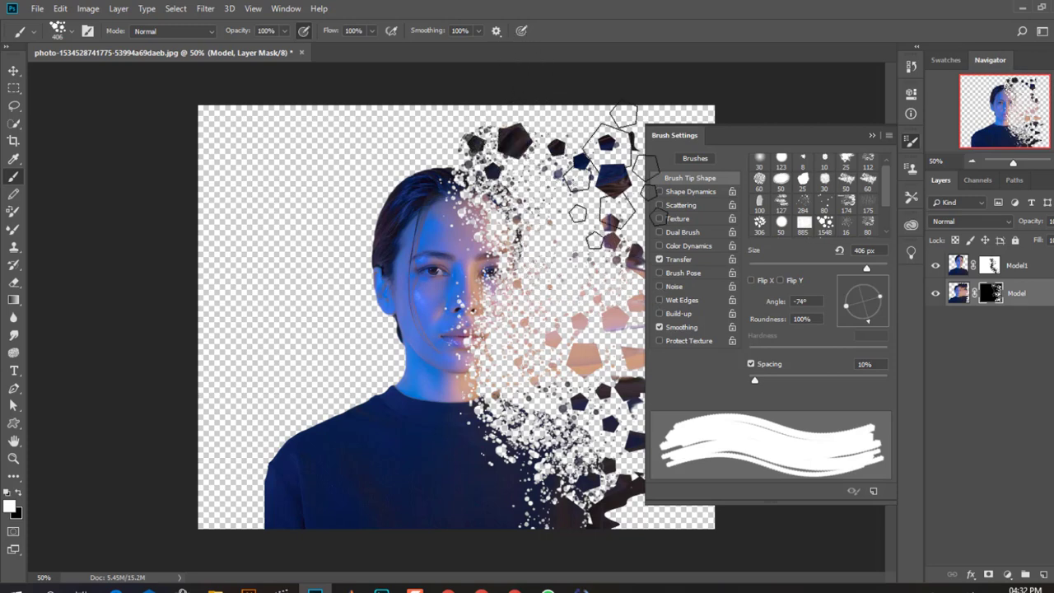
click(854, 288)
click(858, 316)
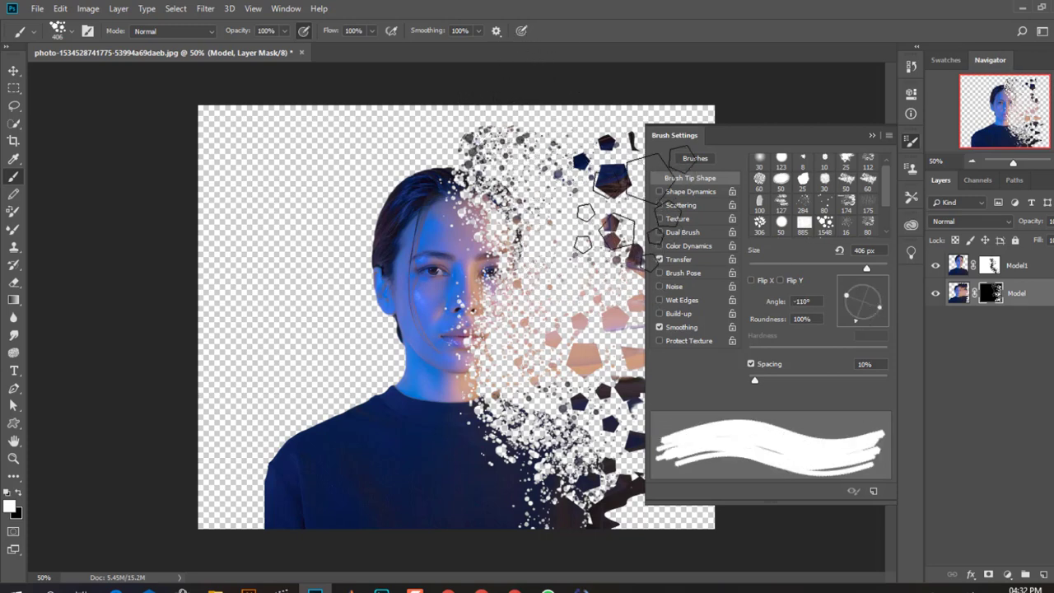
click(852, 312)
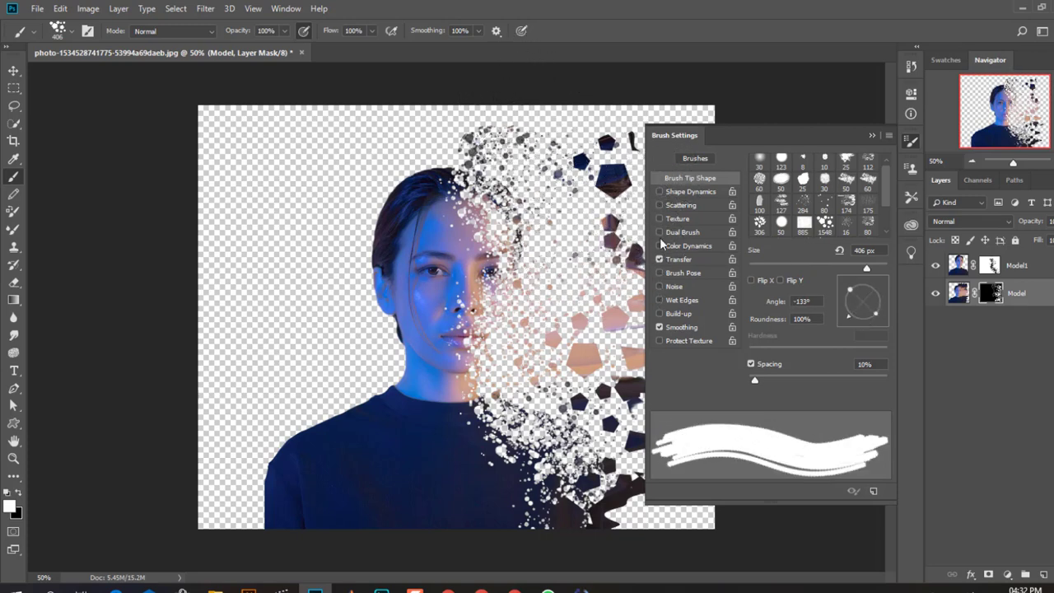
click(855, 304)
Set the tip angle to 152° and the size to 60 px, and fill the area right of the face with small fragments on the Model mask
click(846, 293)
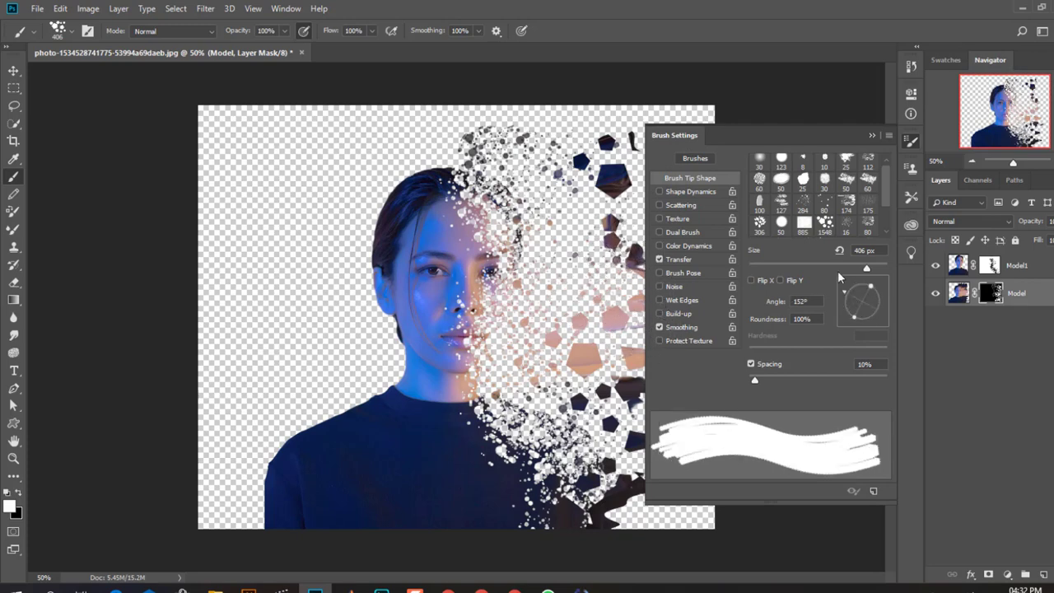
click(789, 266)
click(875, 136)
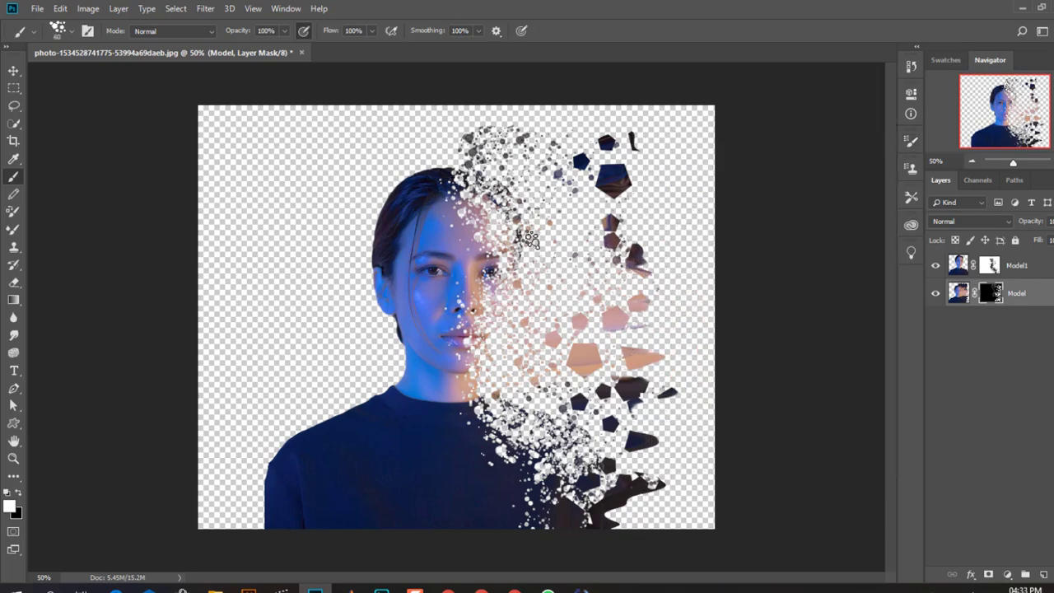
mouse_move(571, 239)
mouse_down()
mouse_move(576, 274)
mouse_move(575, 201)
mouse_move(514, 176)
mouse_move(523, 156)
mouse_up()
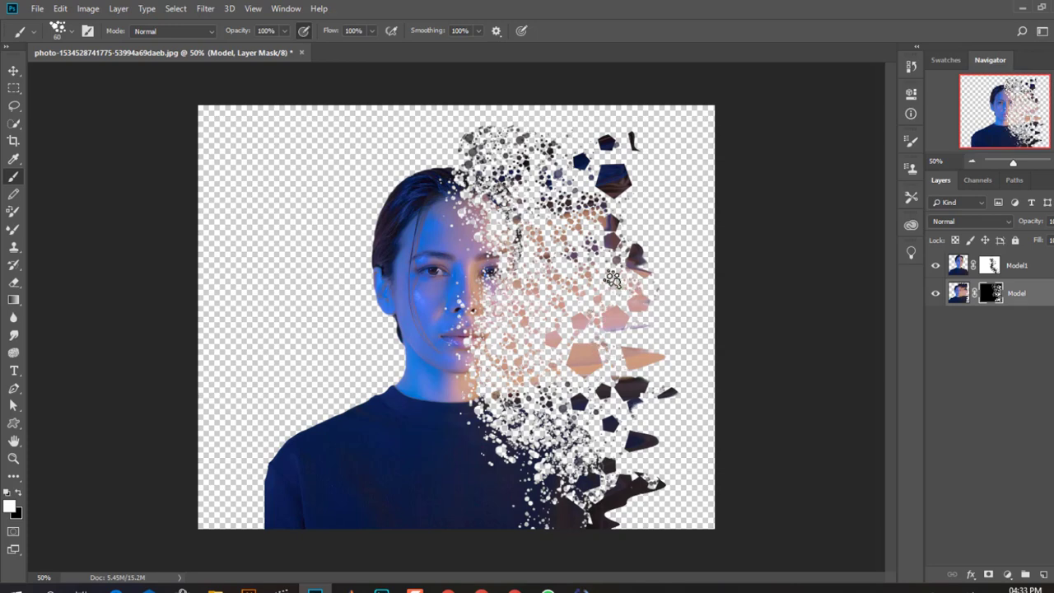
Paint 133 px fragments on the Model mask above the head and beside the face and shoulder, varying the tip angle between stamps
drag(788, 268, 829, 268)
click(844, 303)
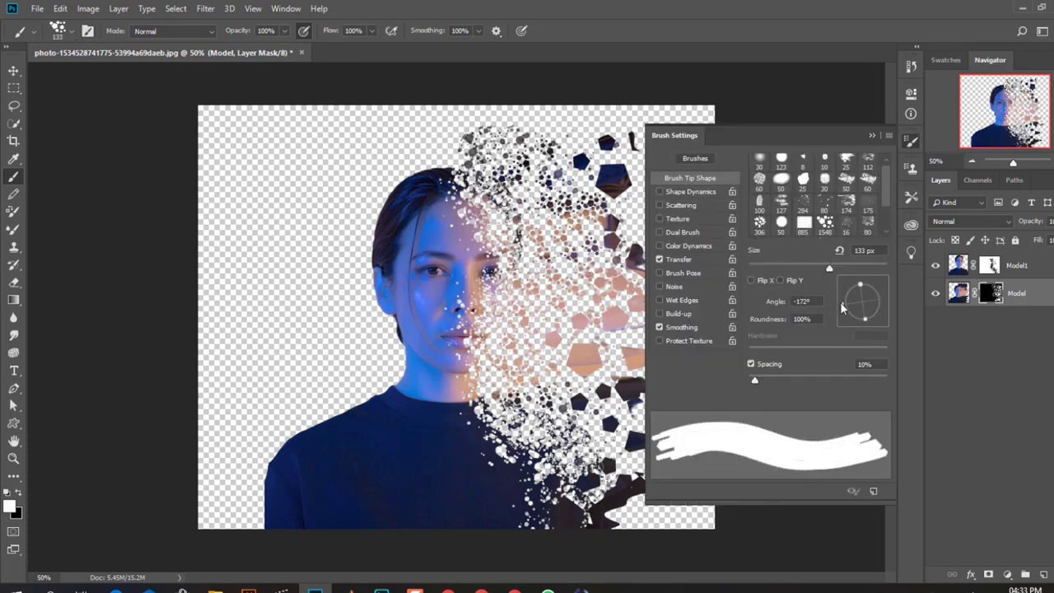
click(843, 298)
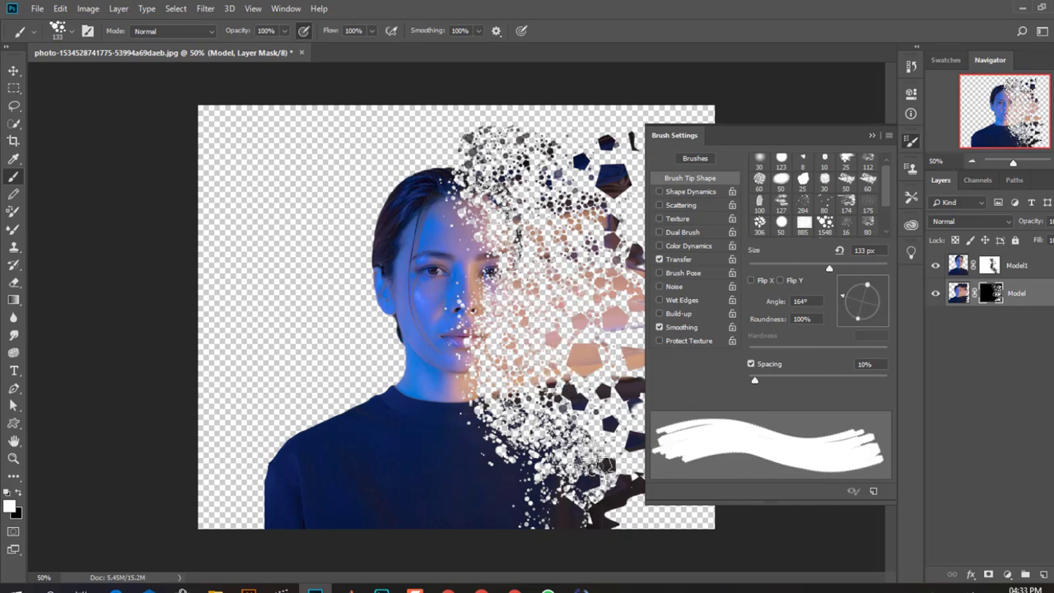
click(847, 309)
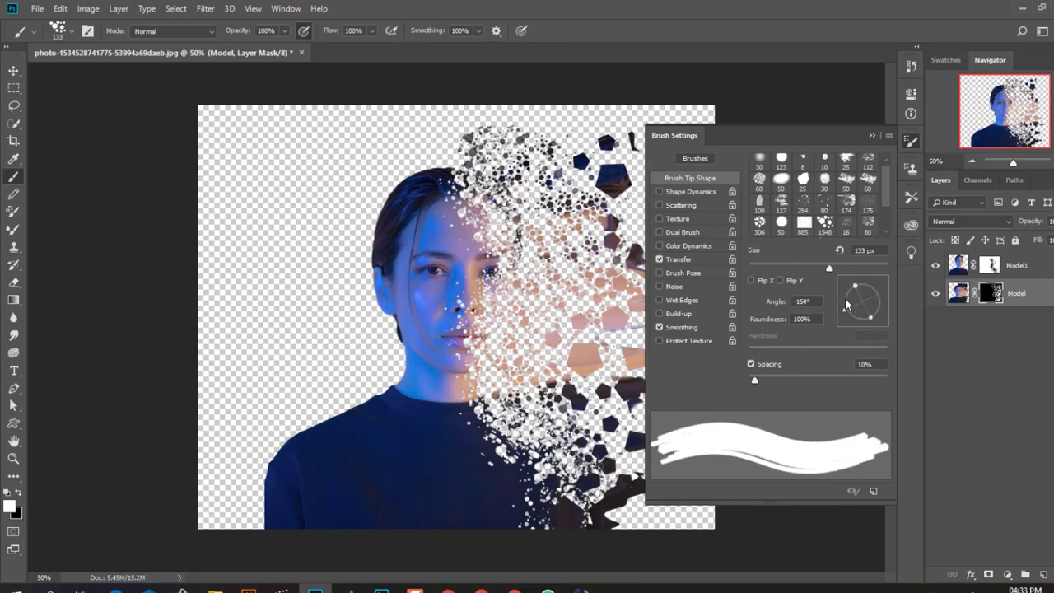
click(855, 319)
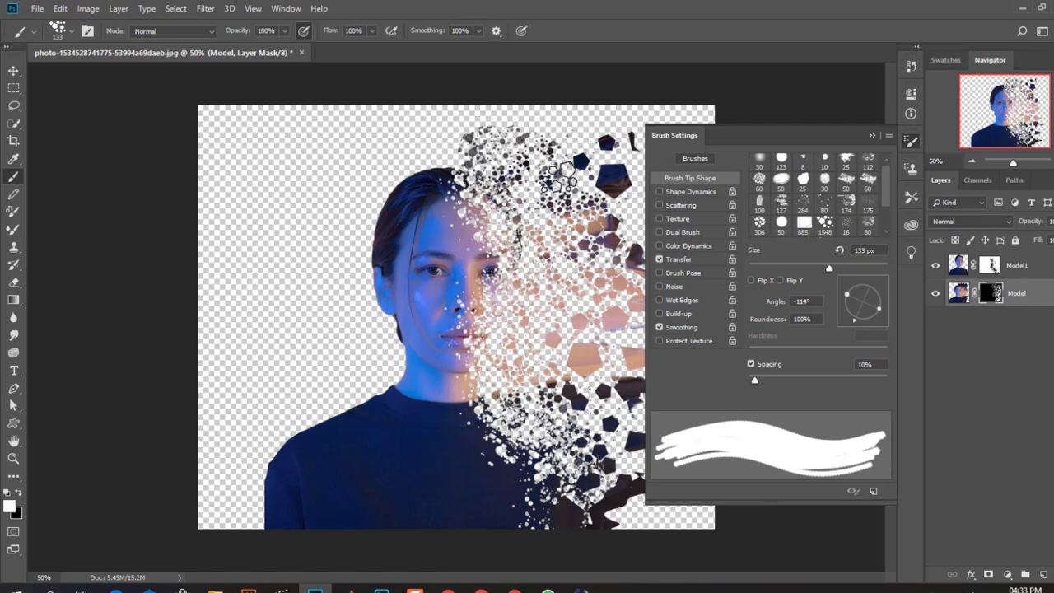
click(864, 320)
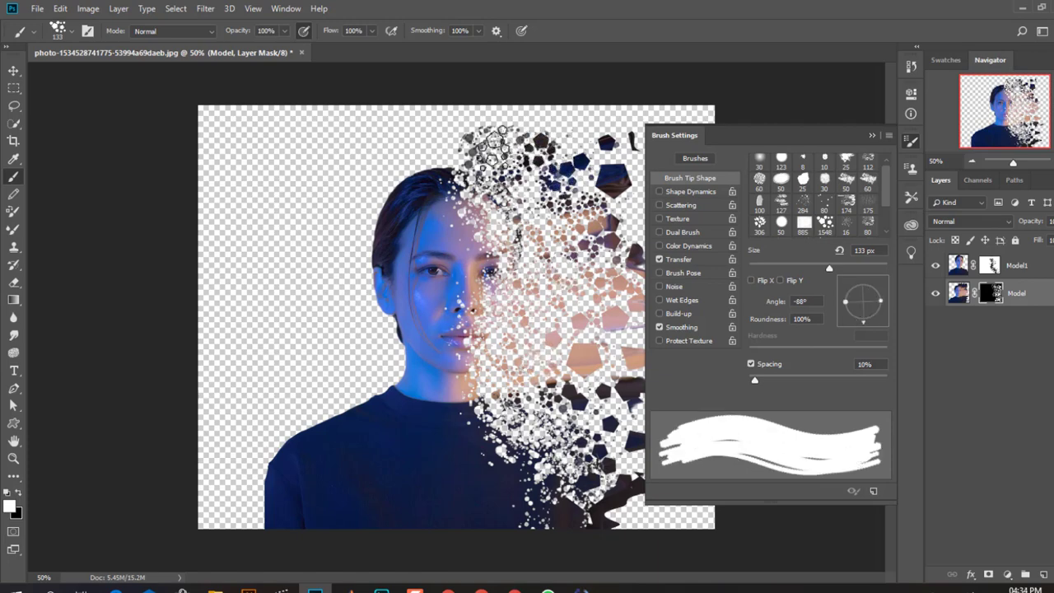
click(872, 135)
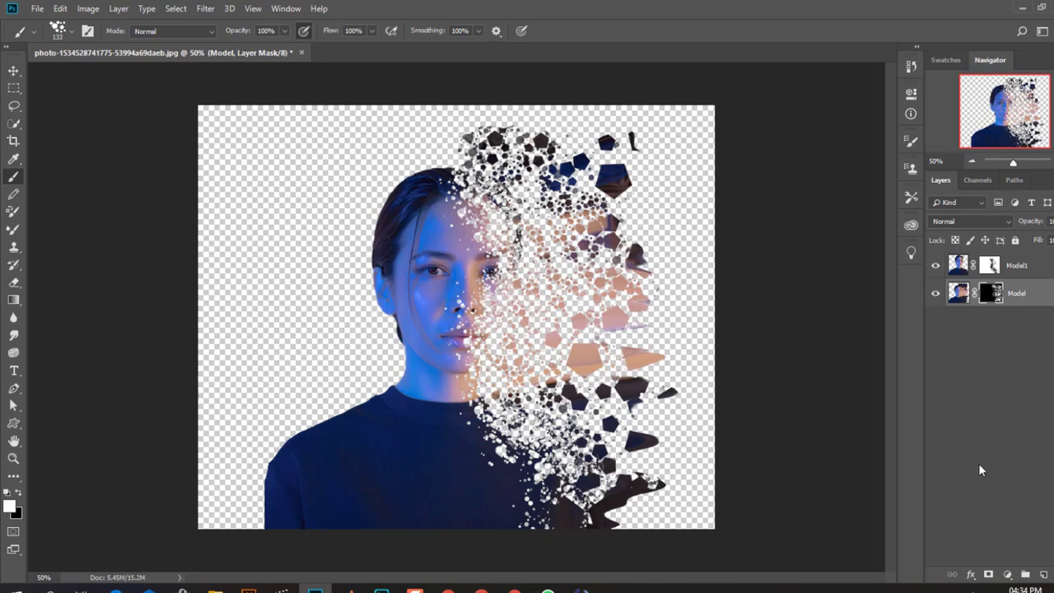
Add a gradient fill layer using the Foreground to Background preset with a solid gradient type
click(1008, 574)
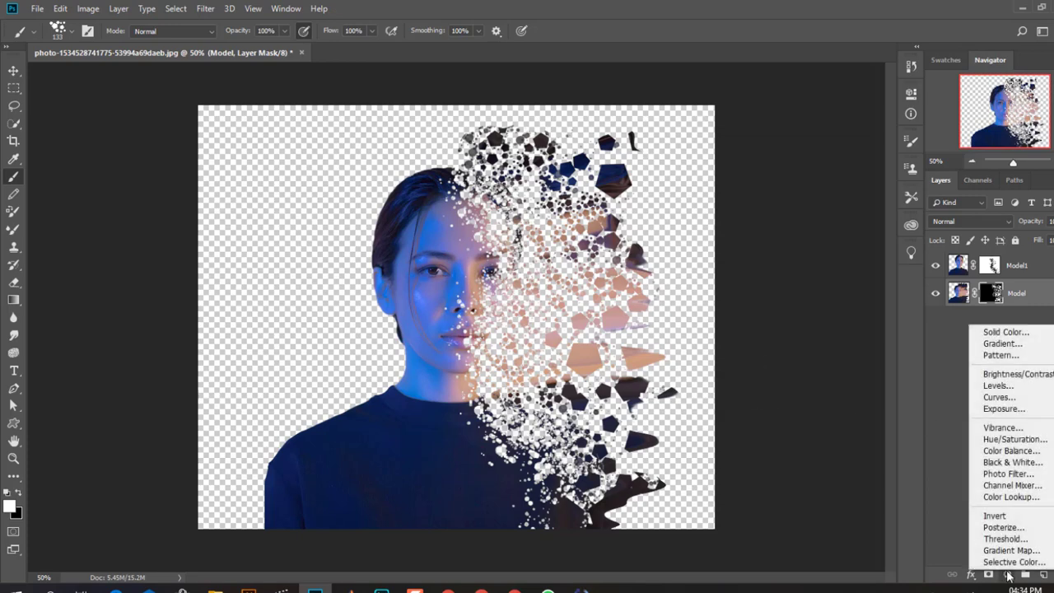
click(1007, 344)
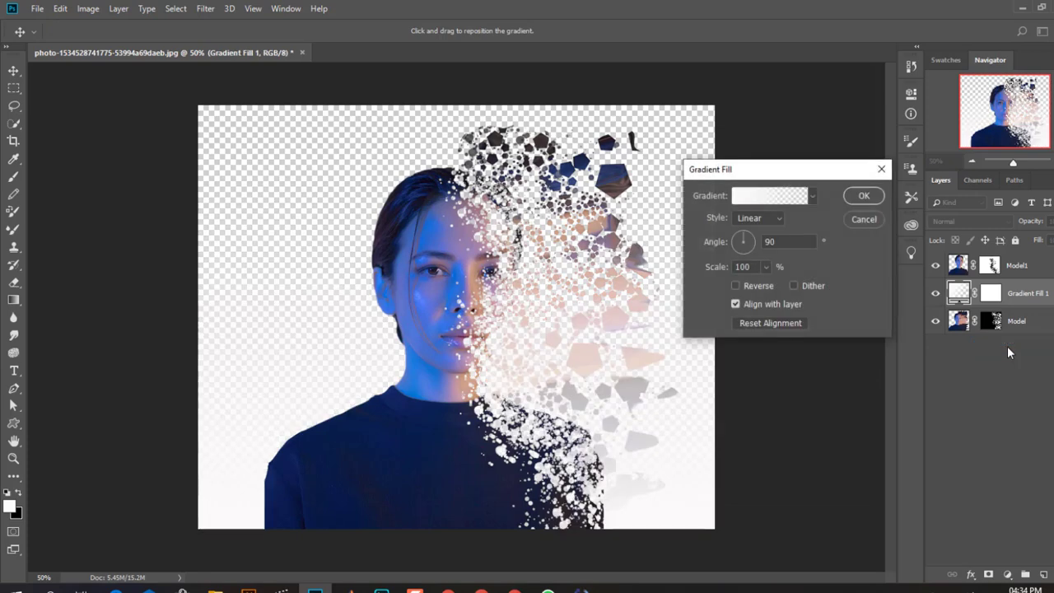
click(766, 196)
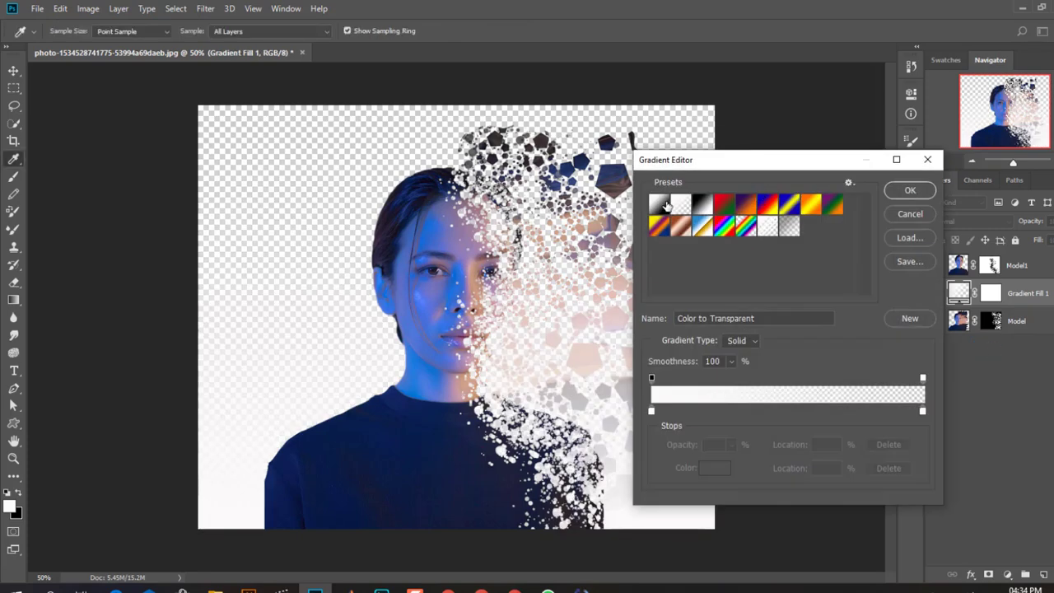
click(660, 204)
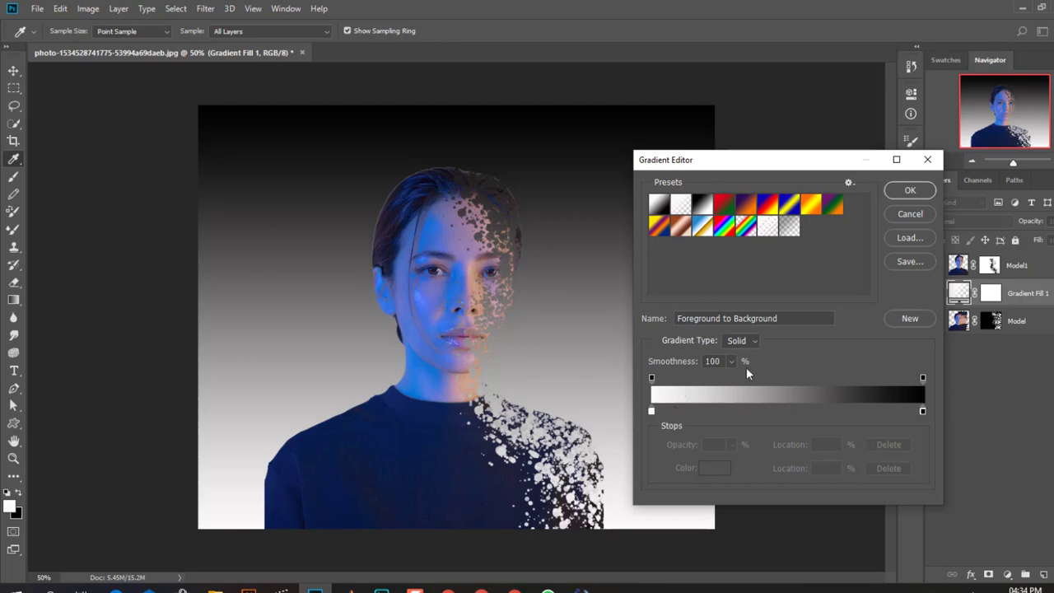
click(741, 340)
click(904, 191)
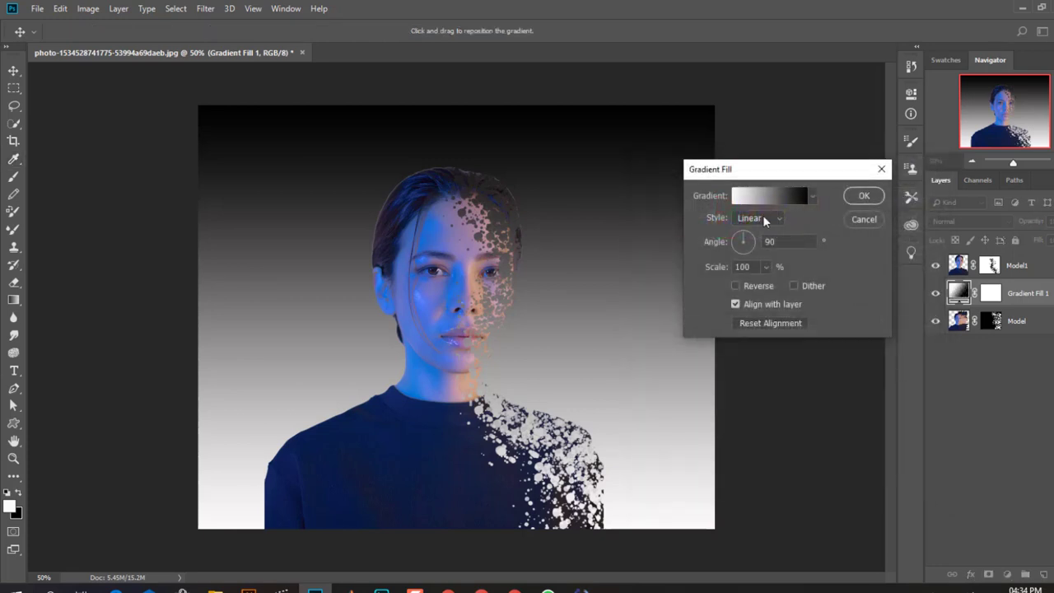
Set the gradient fill's style to Radial and its angle to -129.81°
click(763, 218)
click(755, 244)
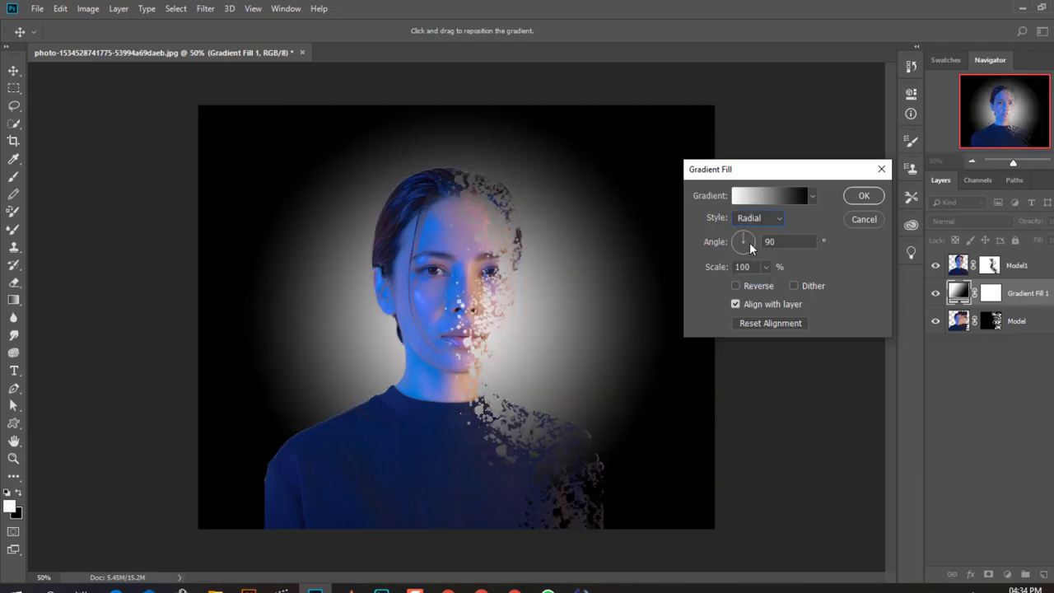
drag(749, 240, 740, 247)
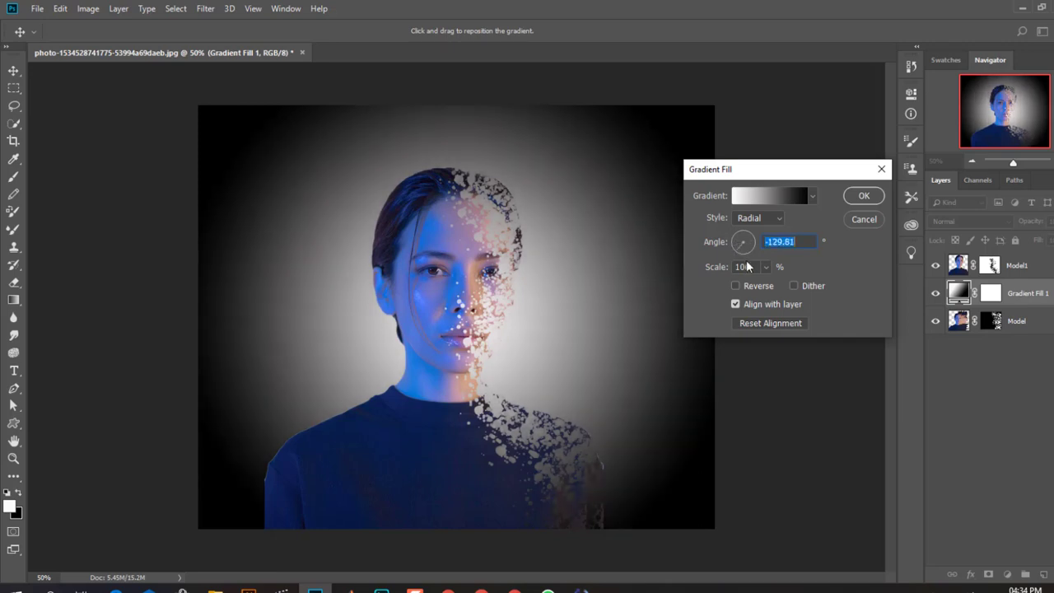
Set the gradient fill's scale to 160% and move the Gradient Fill 1 layer below the Model layer
click(756, 267)
key(BackSpace)
key(BackSpace)
text(60)
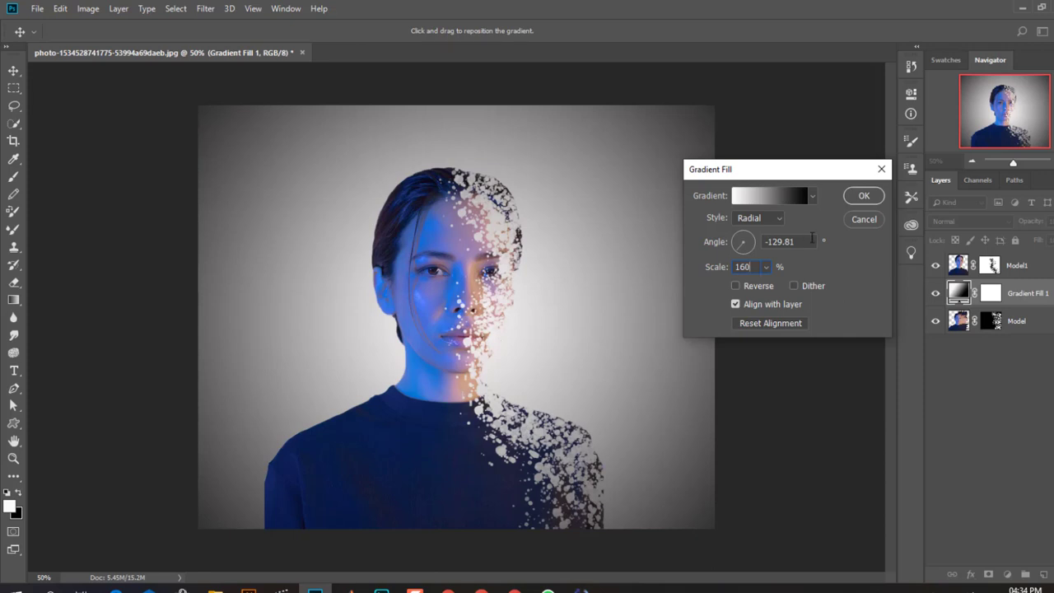
click(870, 200)
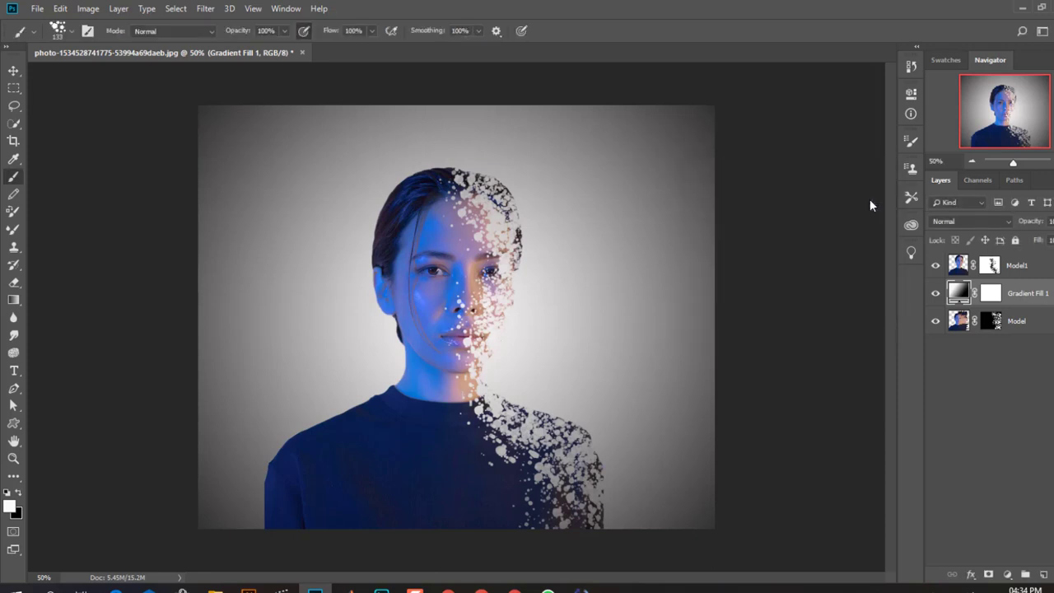
drag(1025, 295, 1026, 338)
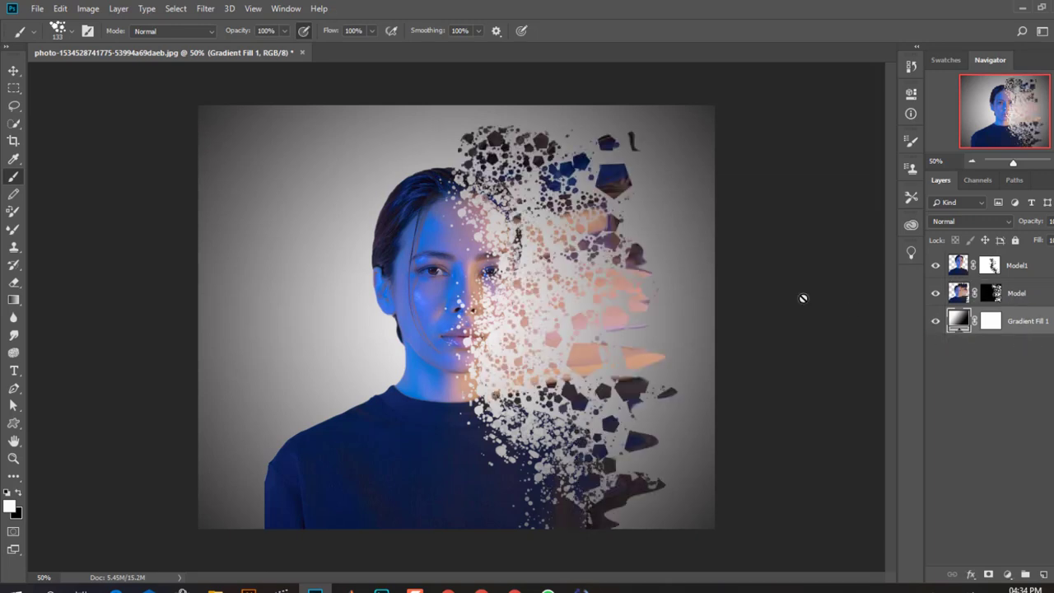